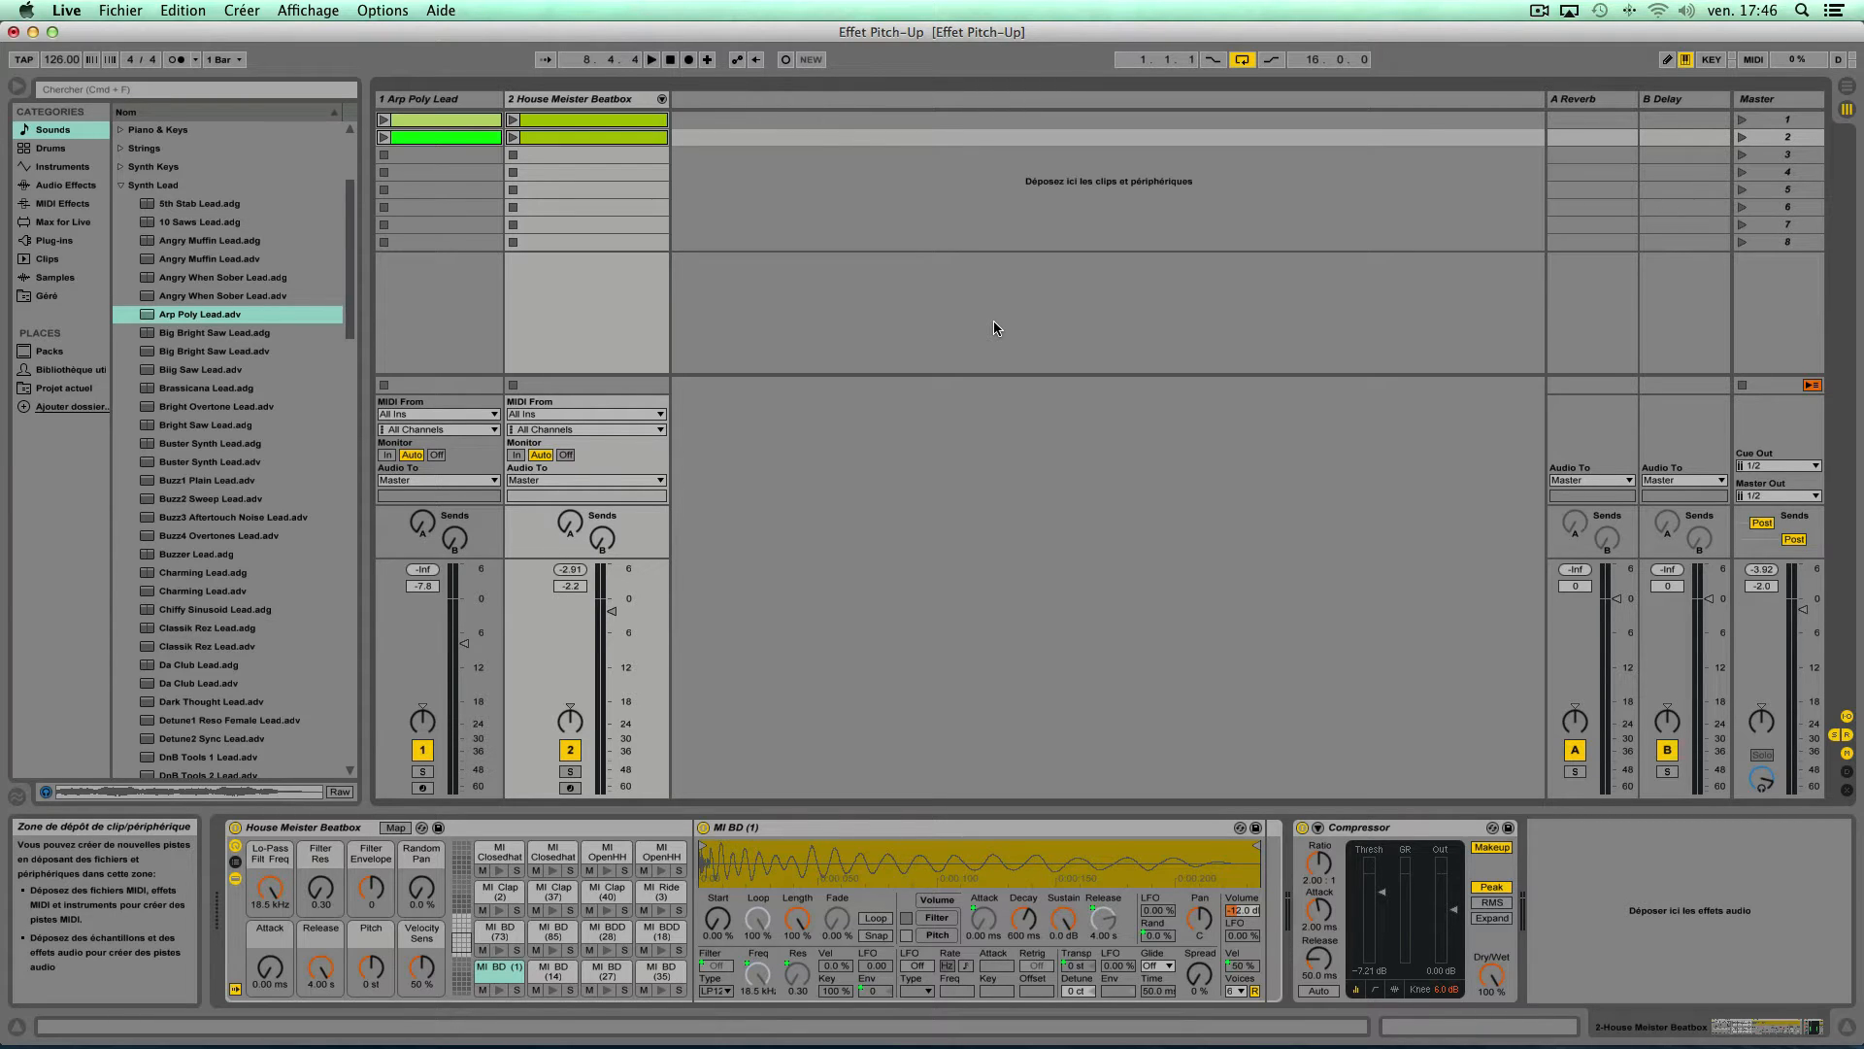
Open the first House Meister Beatbox clip to view its notes, play it, and stop it.
left_click(602, 122)
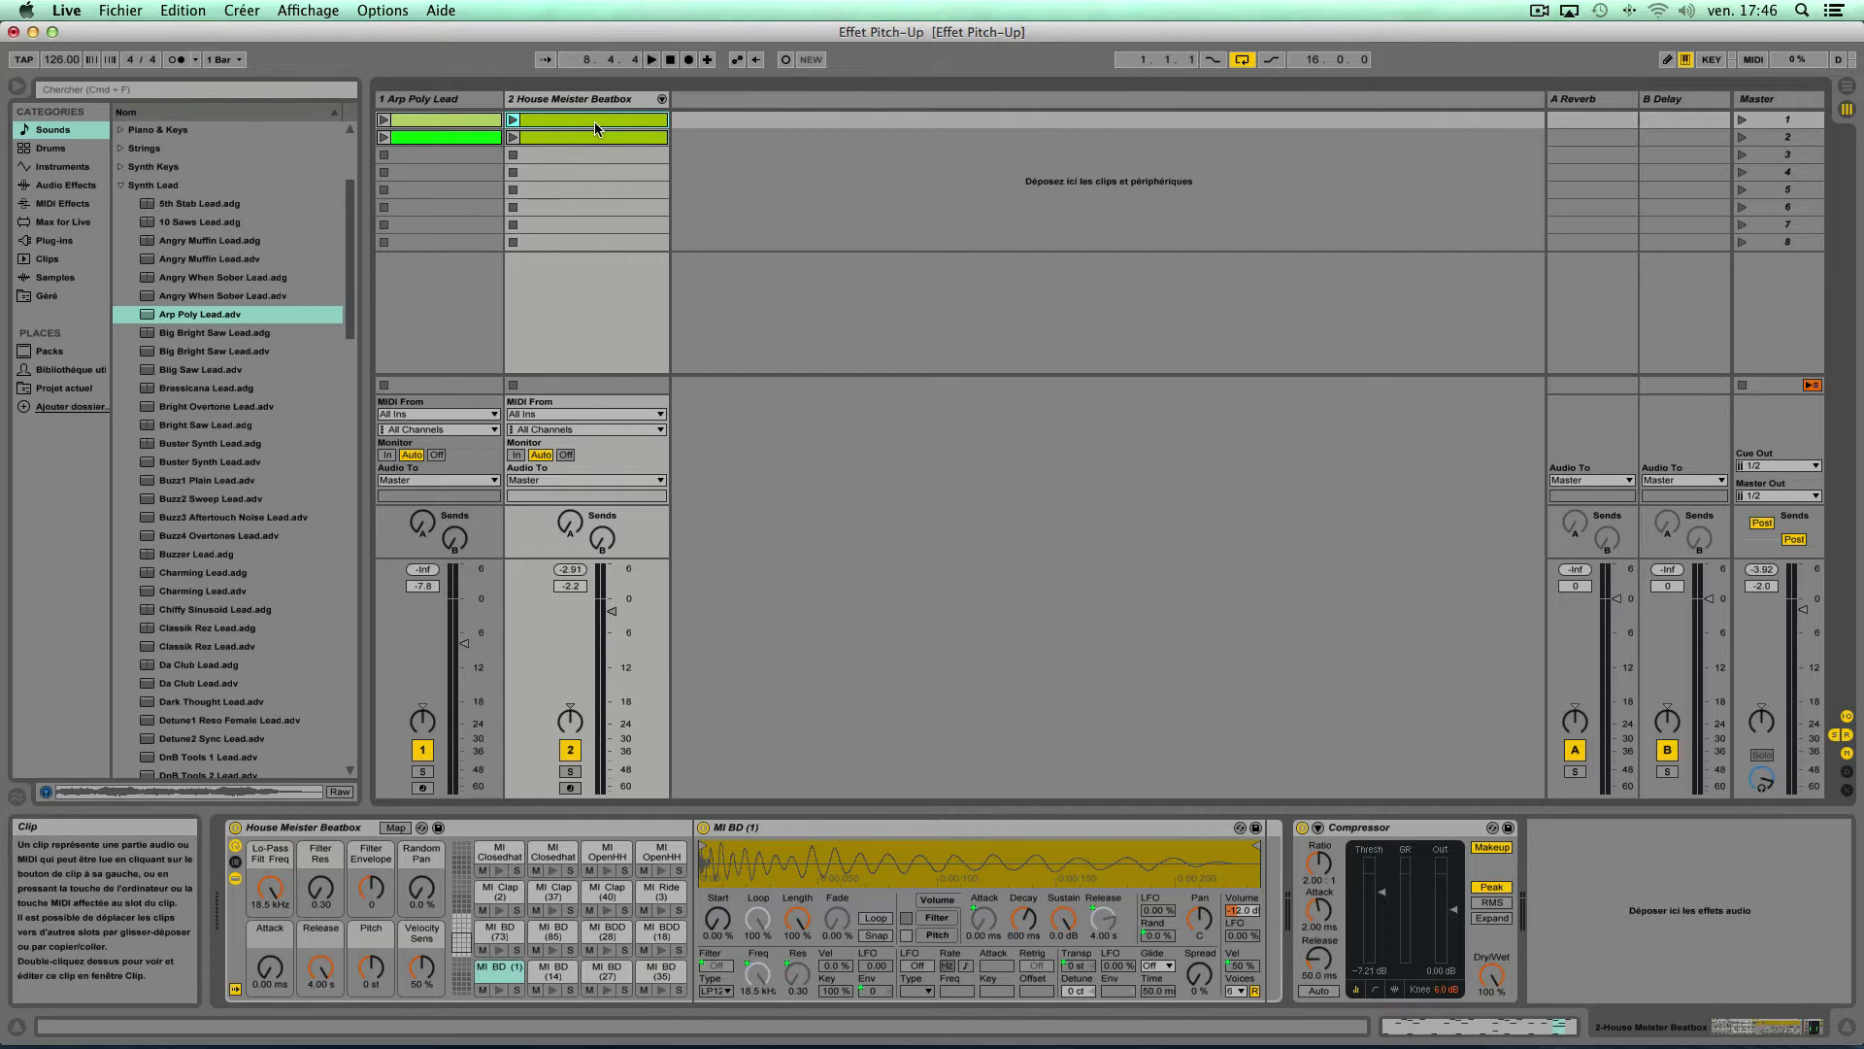
double_click(592, 118)
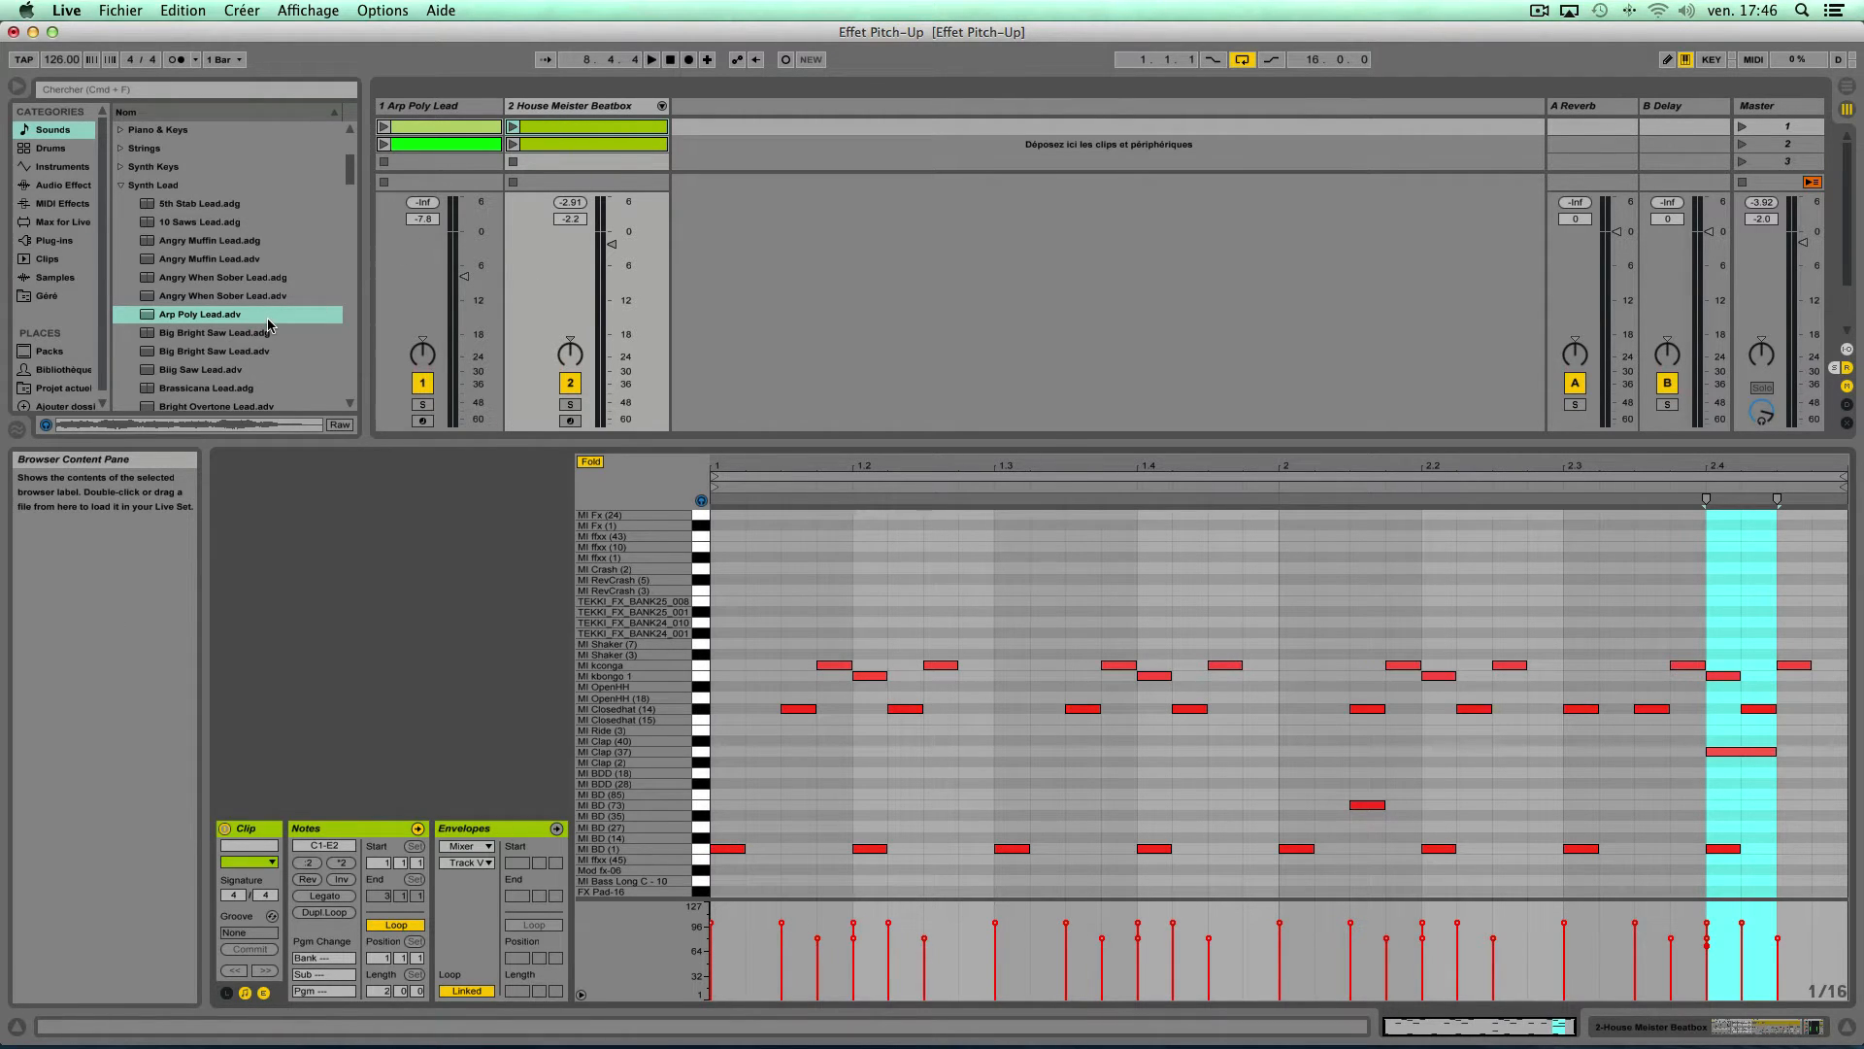
left_click(514, 128)
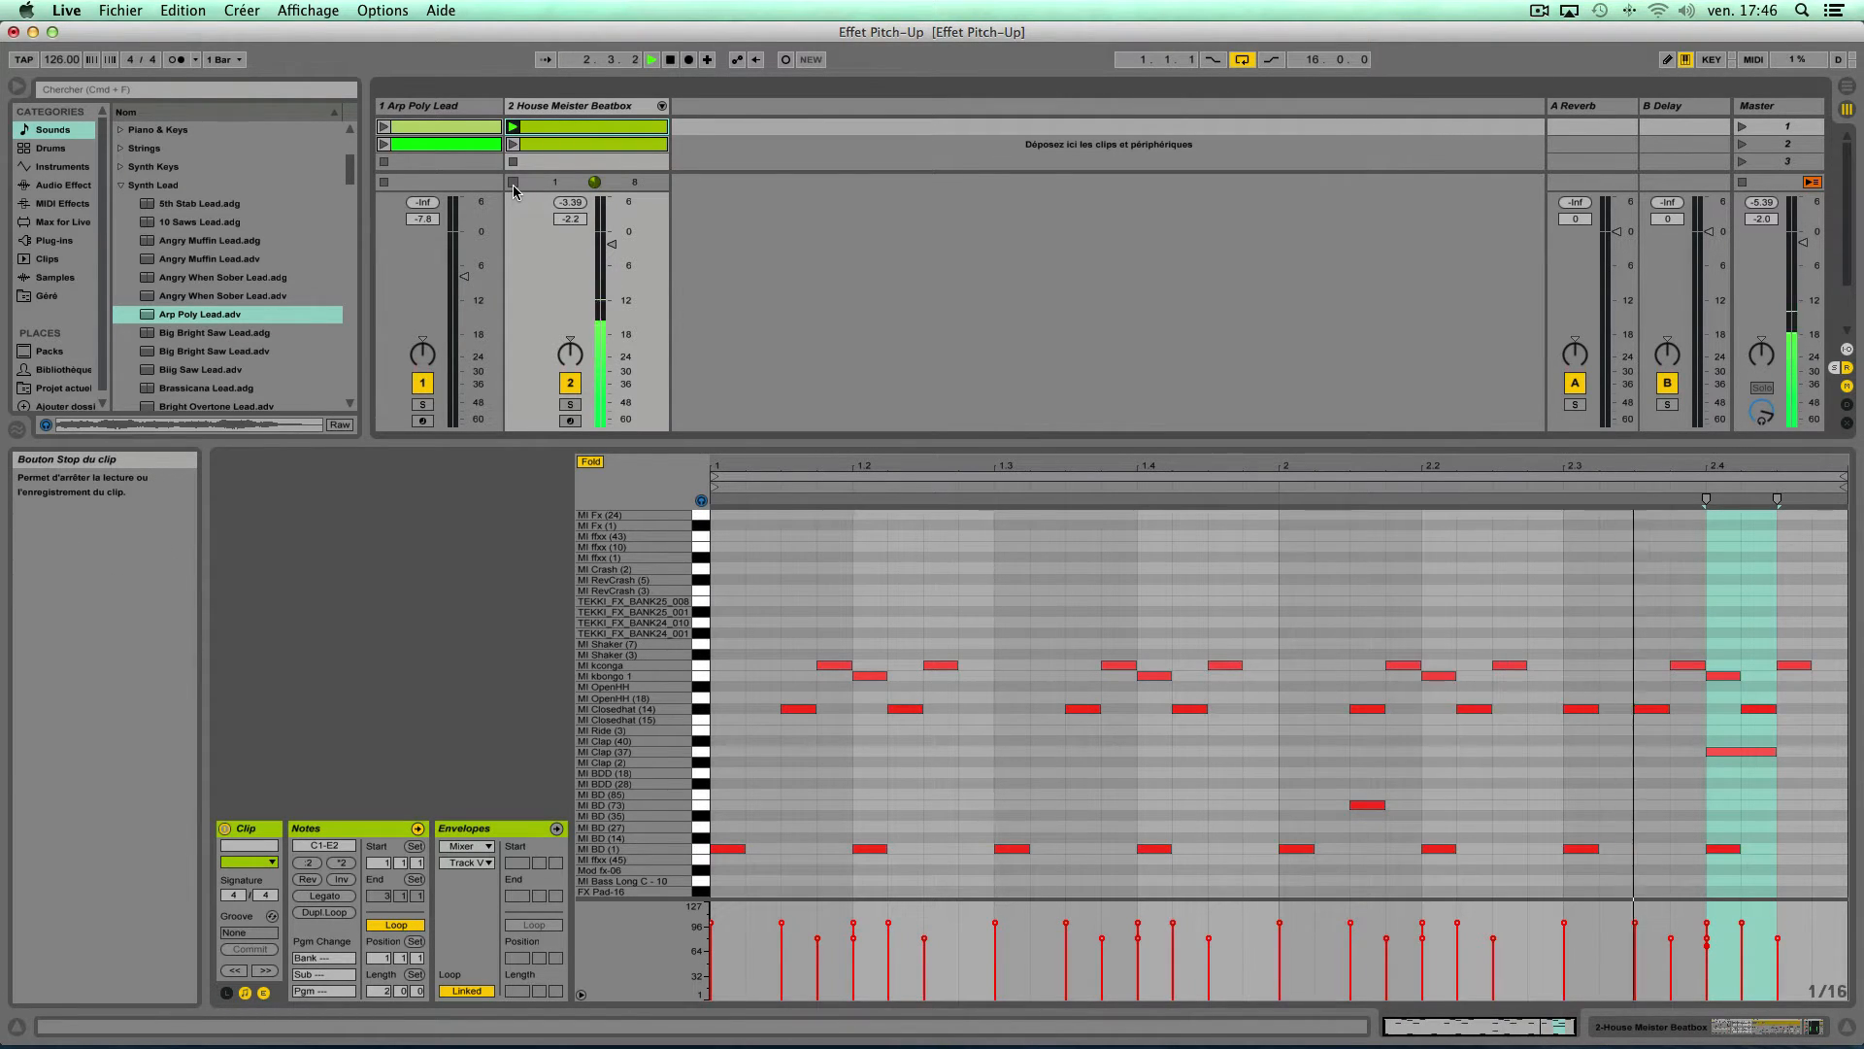
left_click(514, 184)
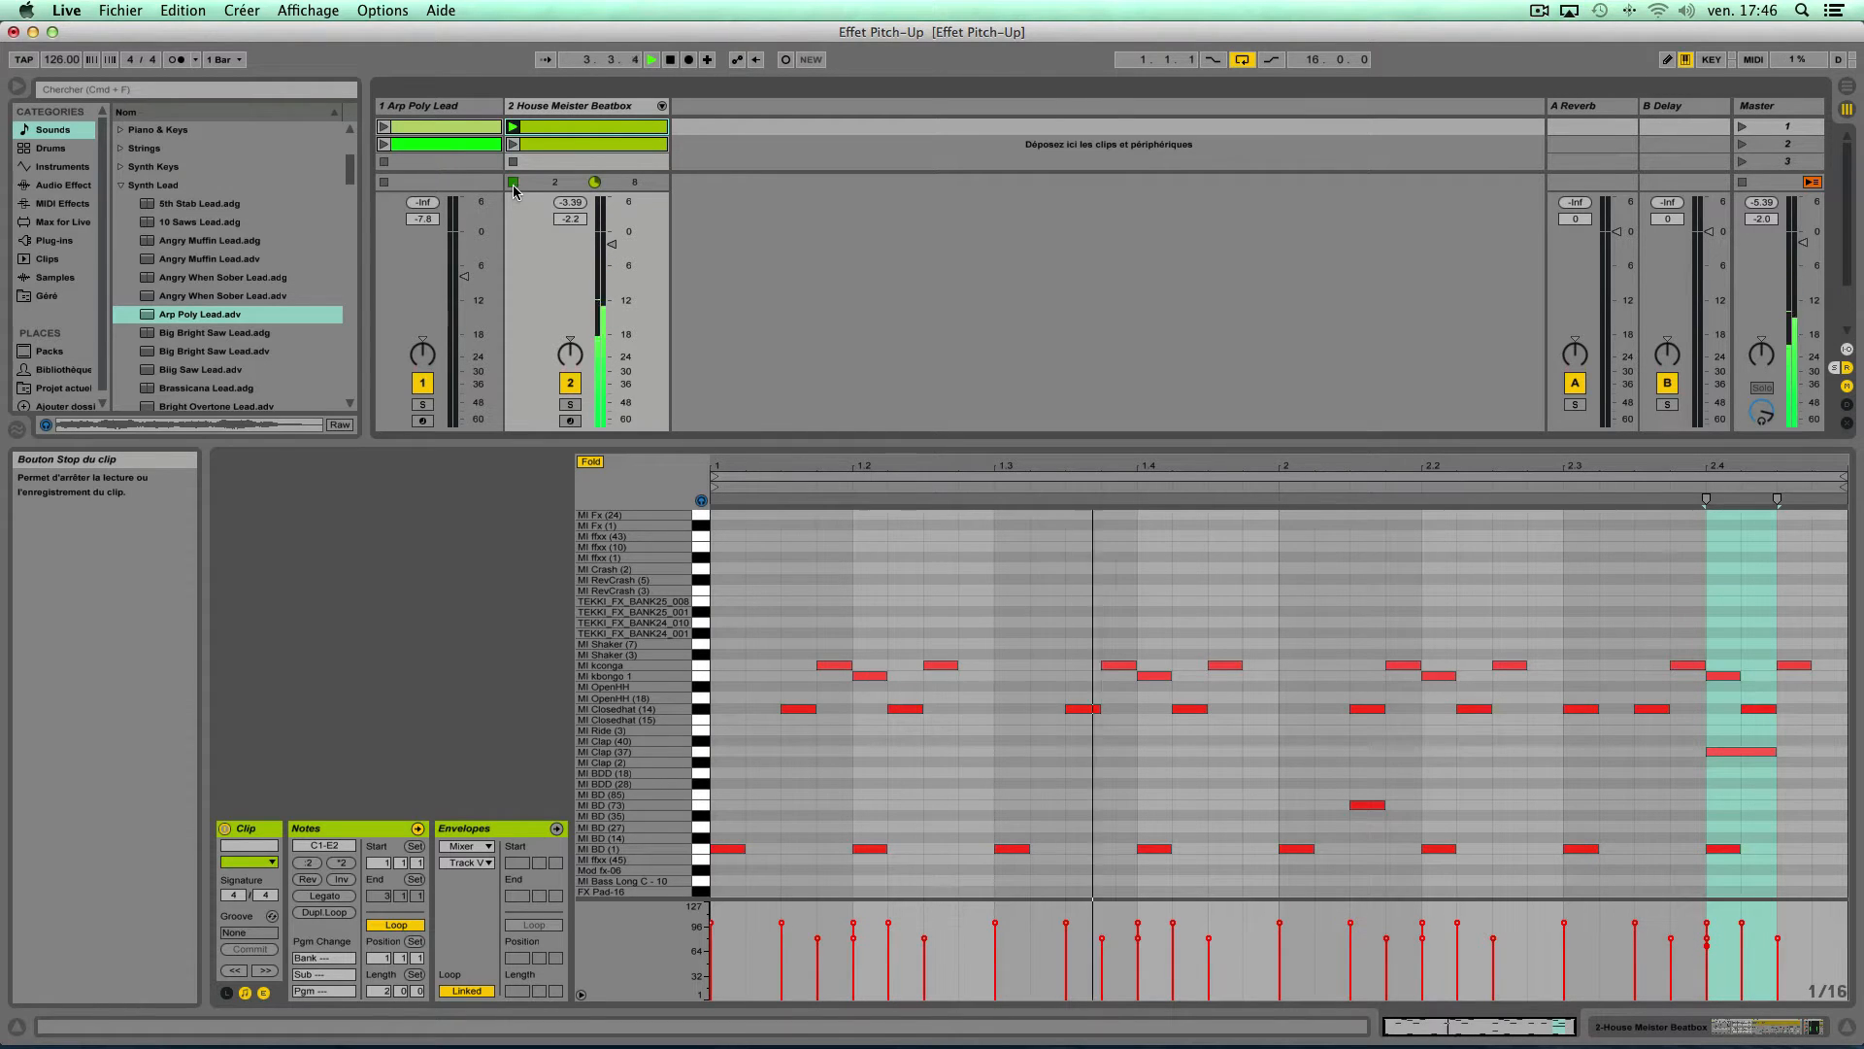
Play the first Arp Poly Lead clip with its notes shown, and stop playback.
left_click(406, 127)
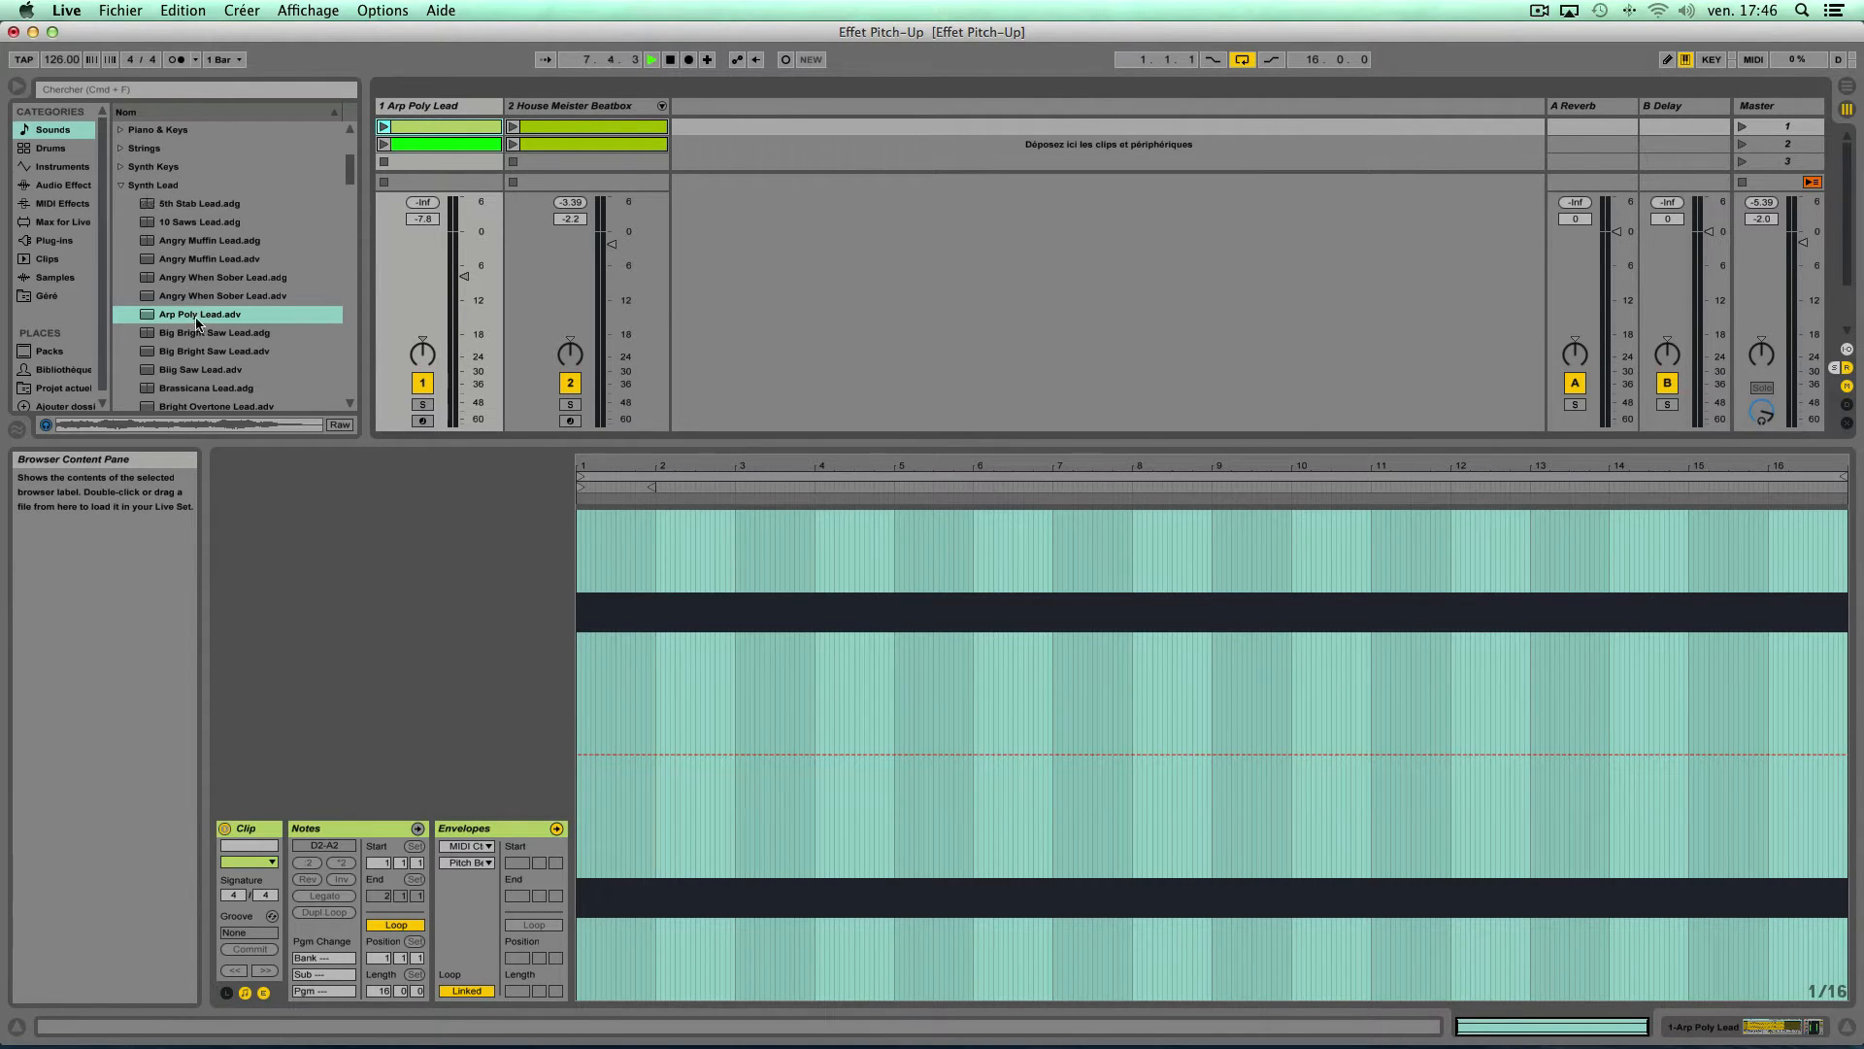
left_click(383, 126)
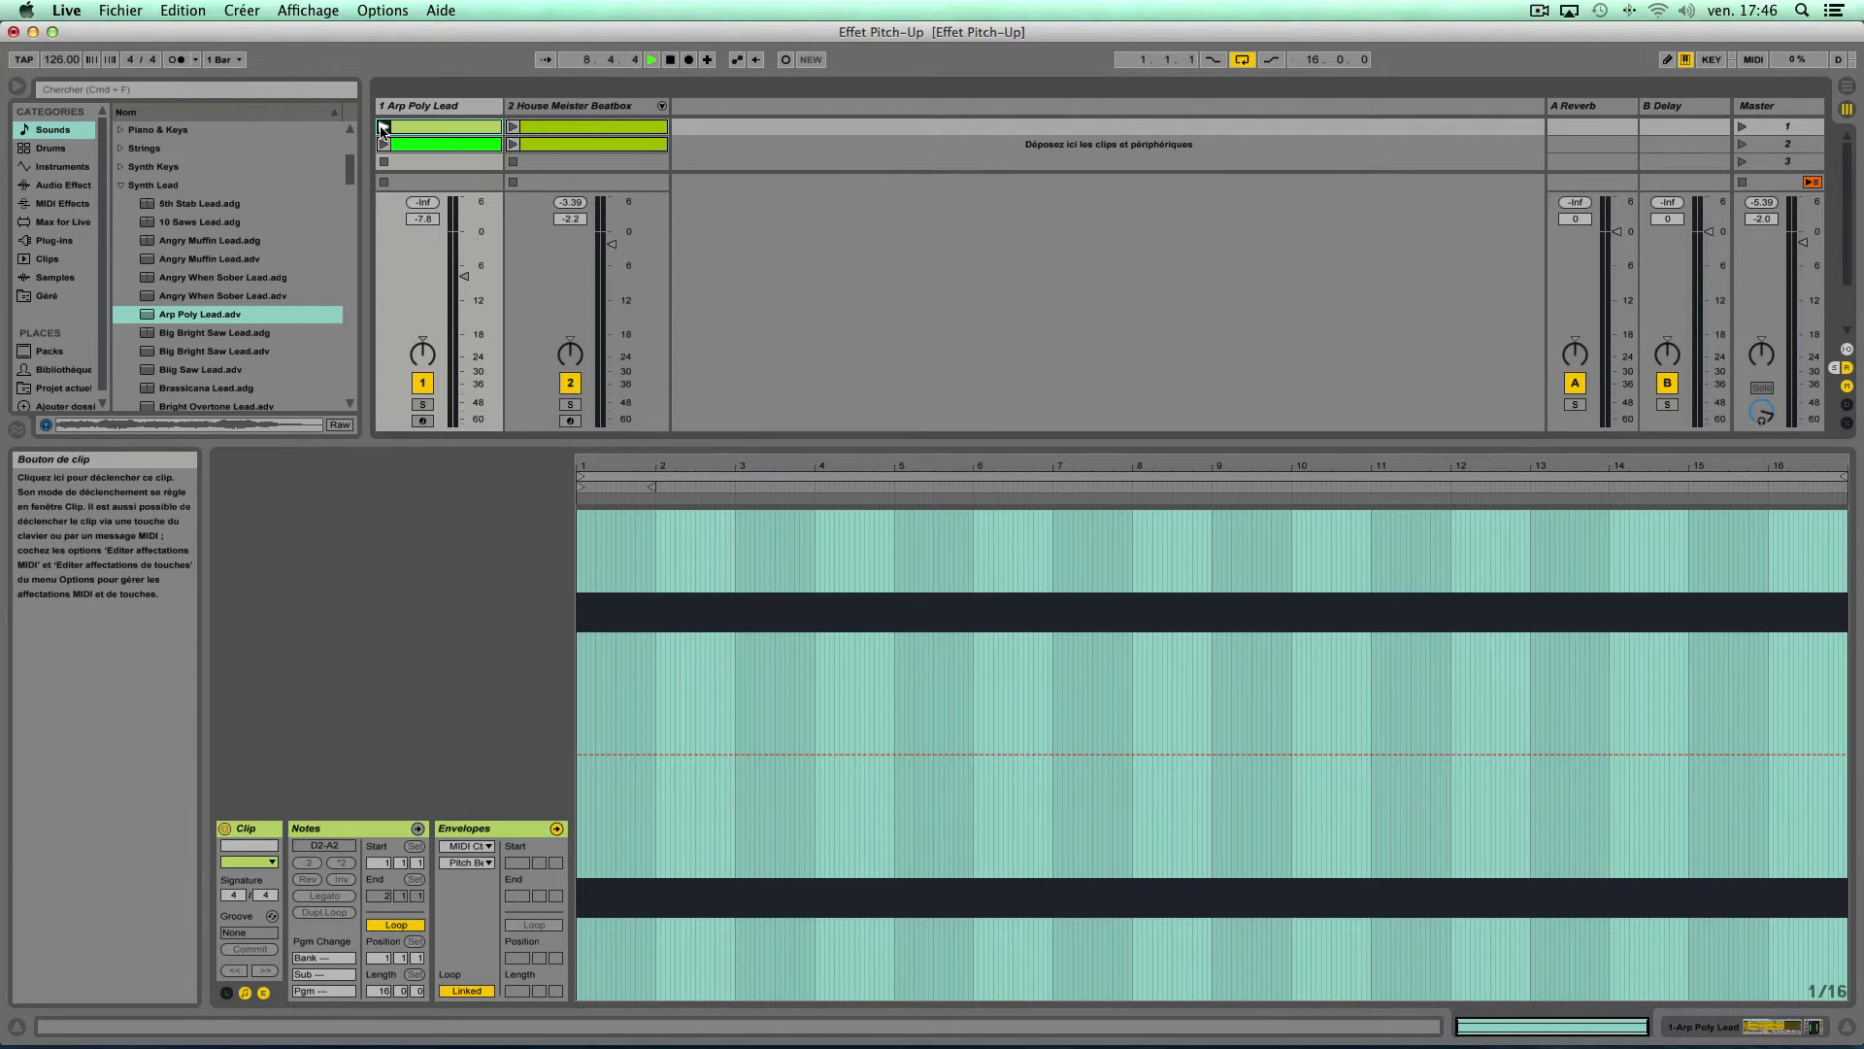
left_click(355, 832)
key("space")
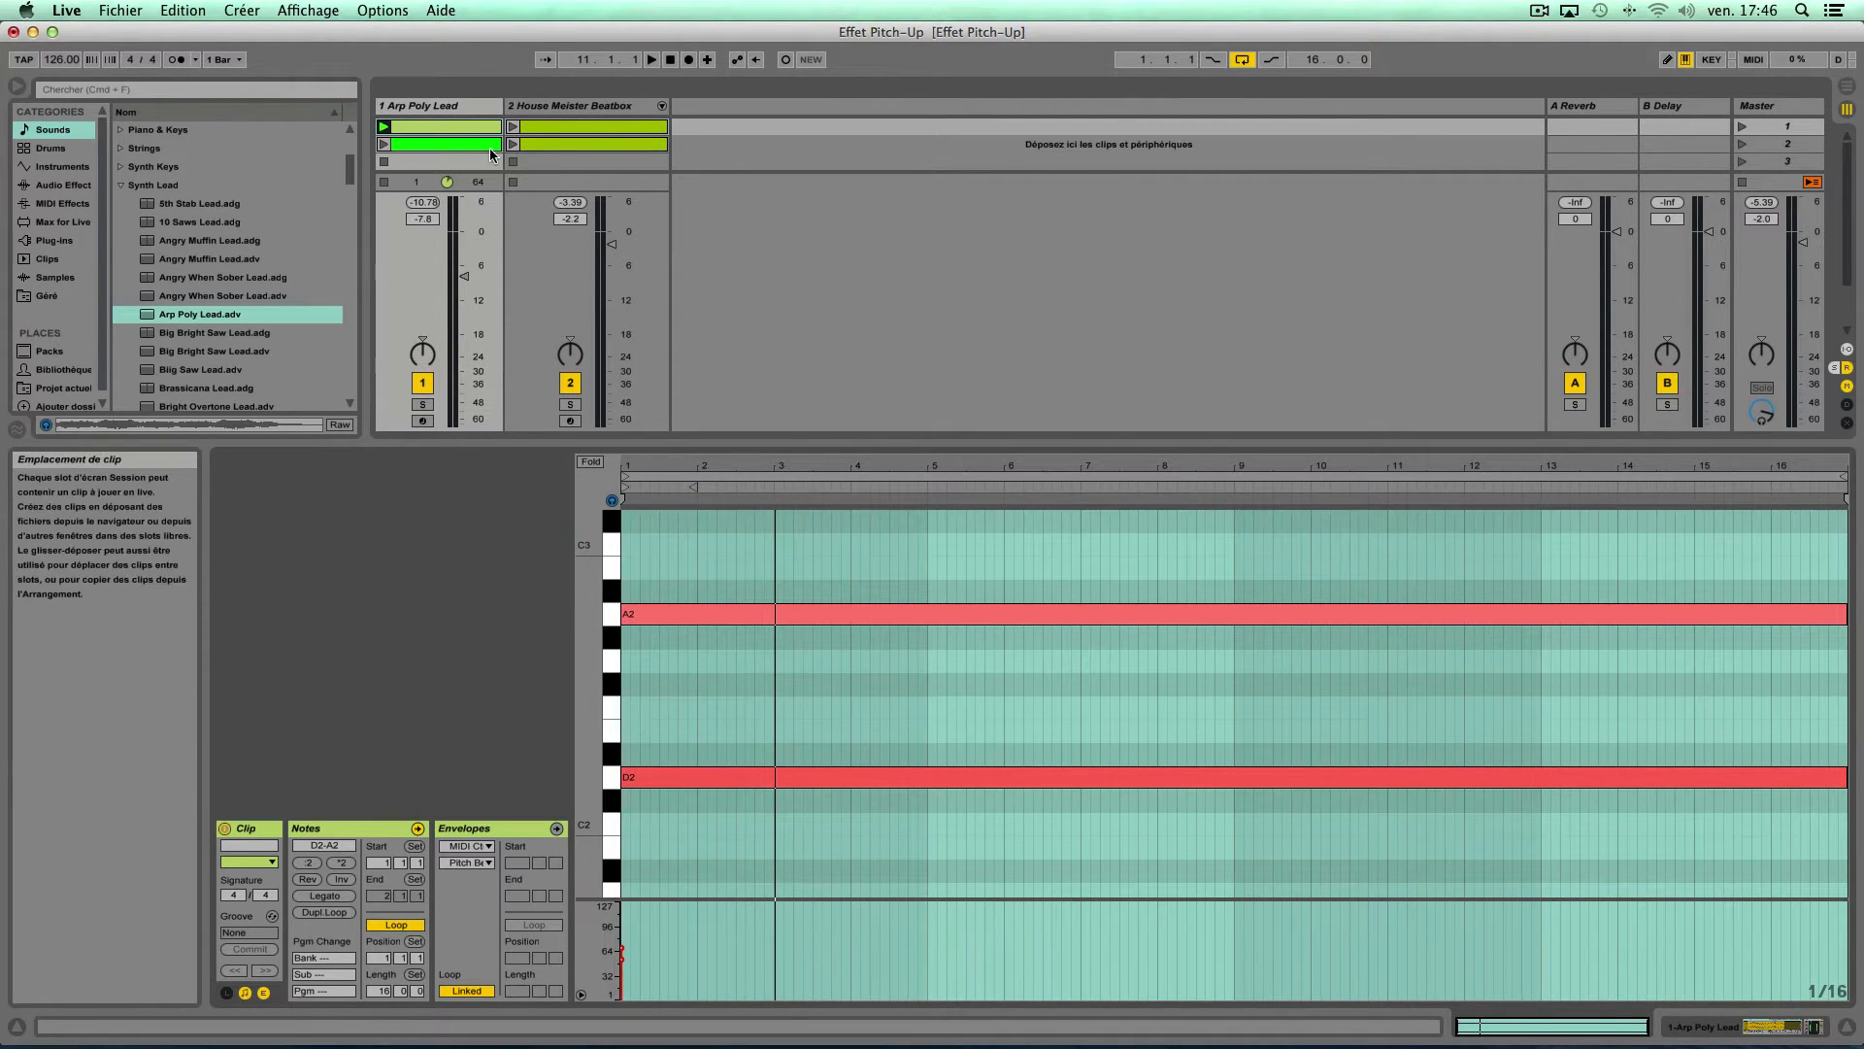
left_click(385, 184)
Launch scene 2 to hear both tracks and open its House Meister Beatbox clip to examine the drum notes.
left_click(1757, 144)
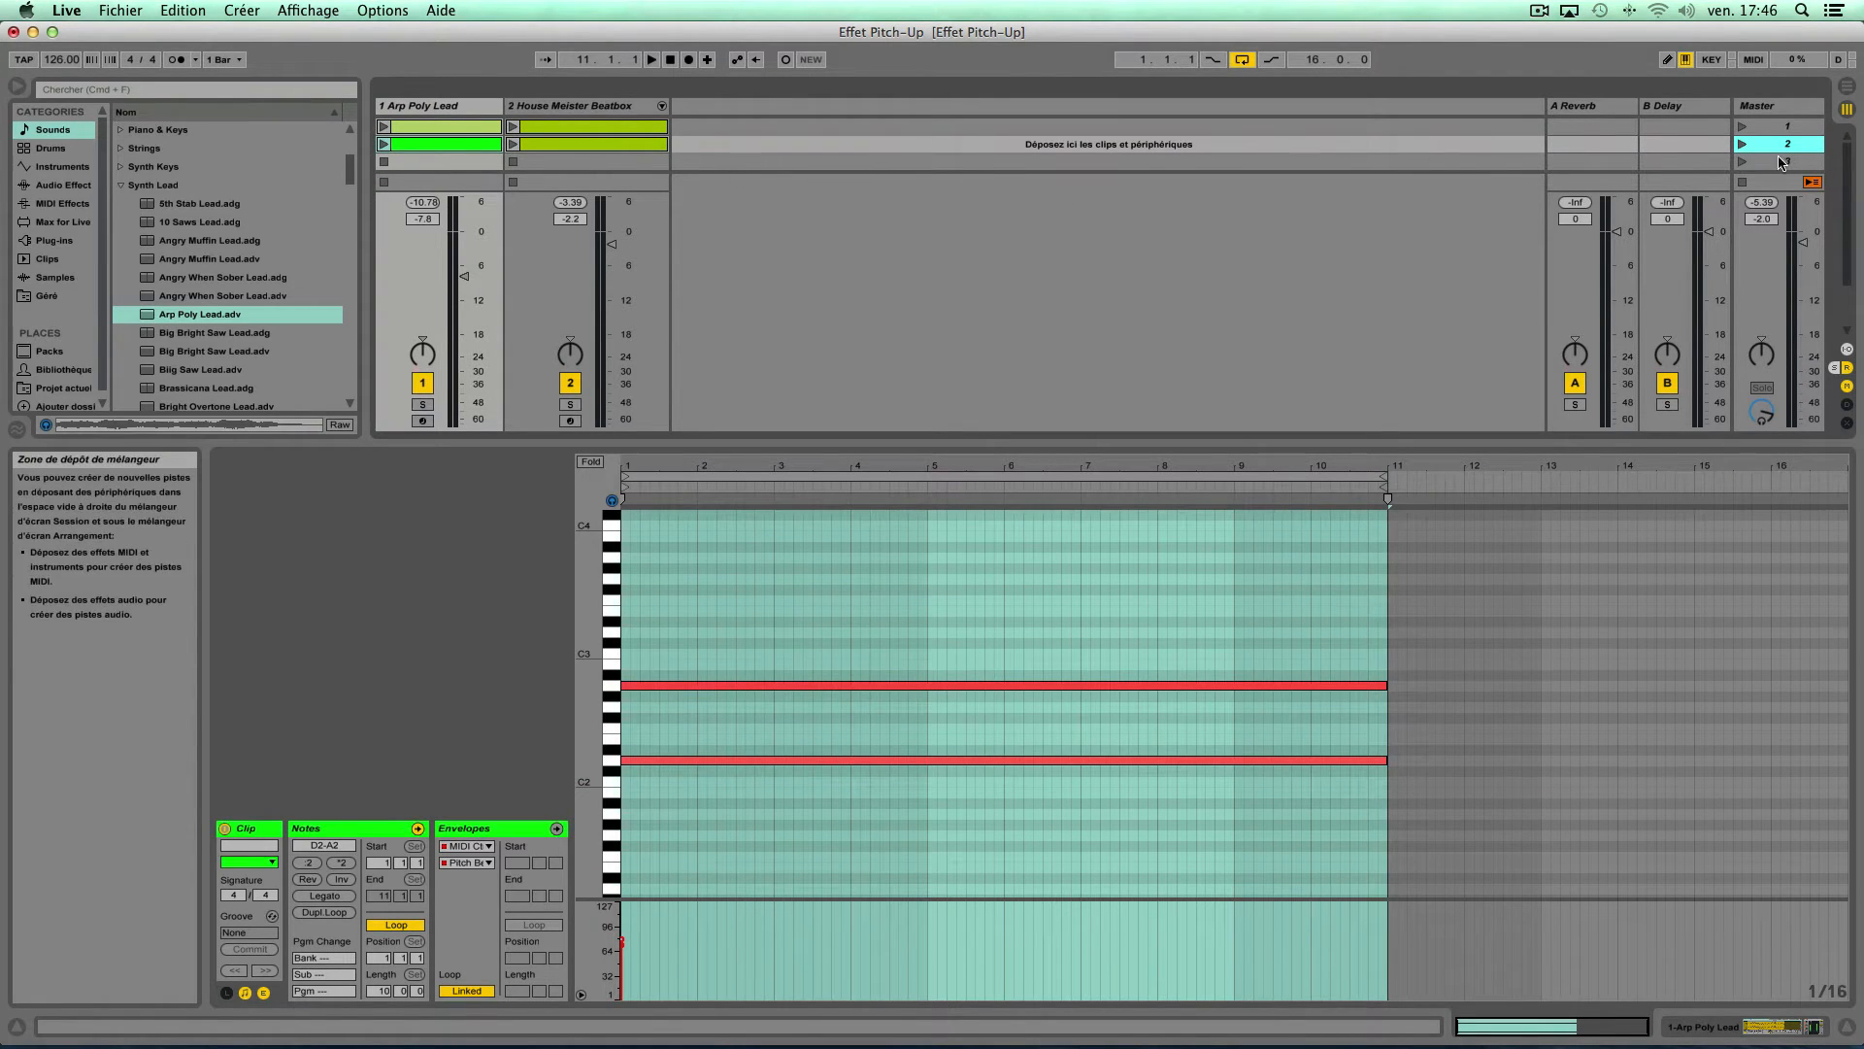
left_click(616, 147)
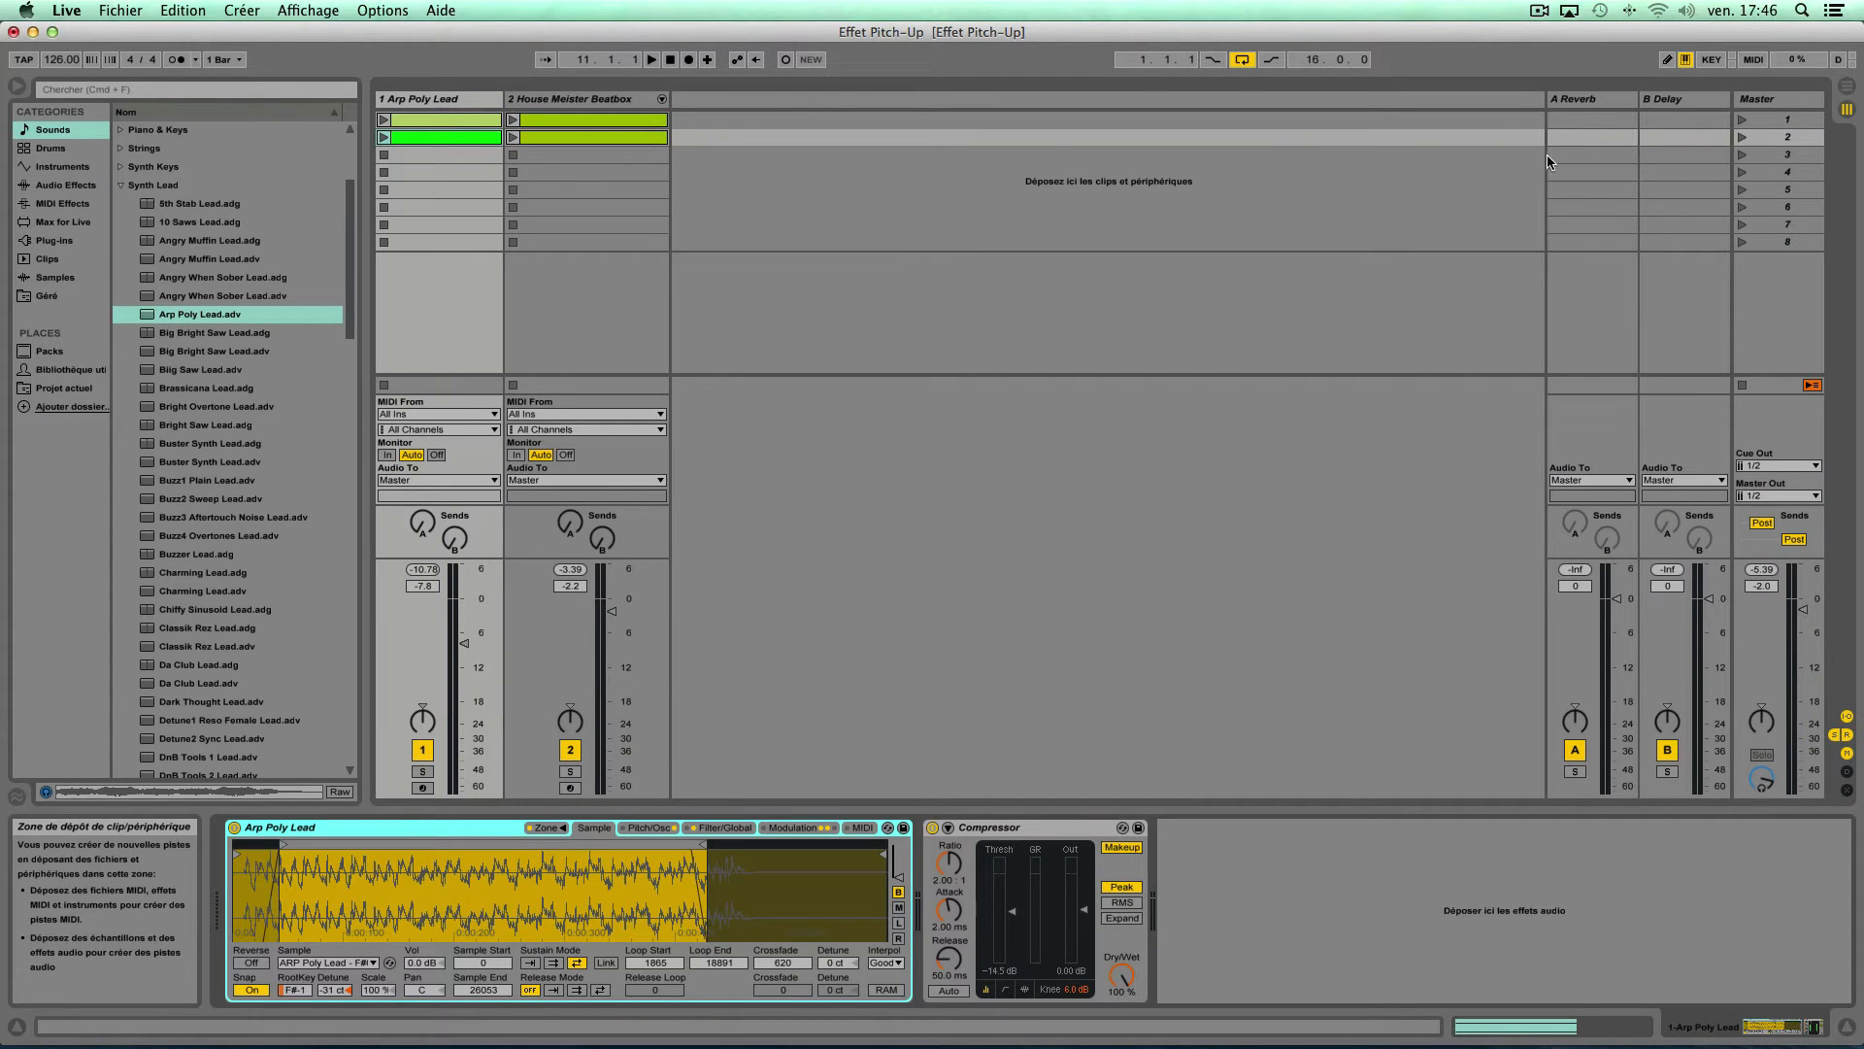
left_click(1741, 137)
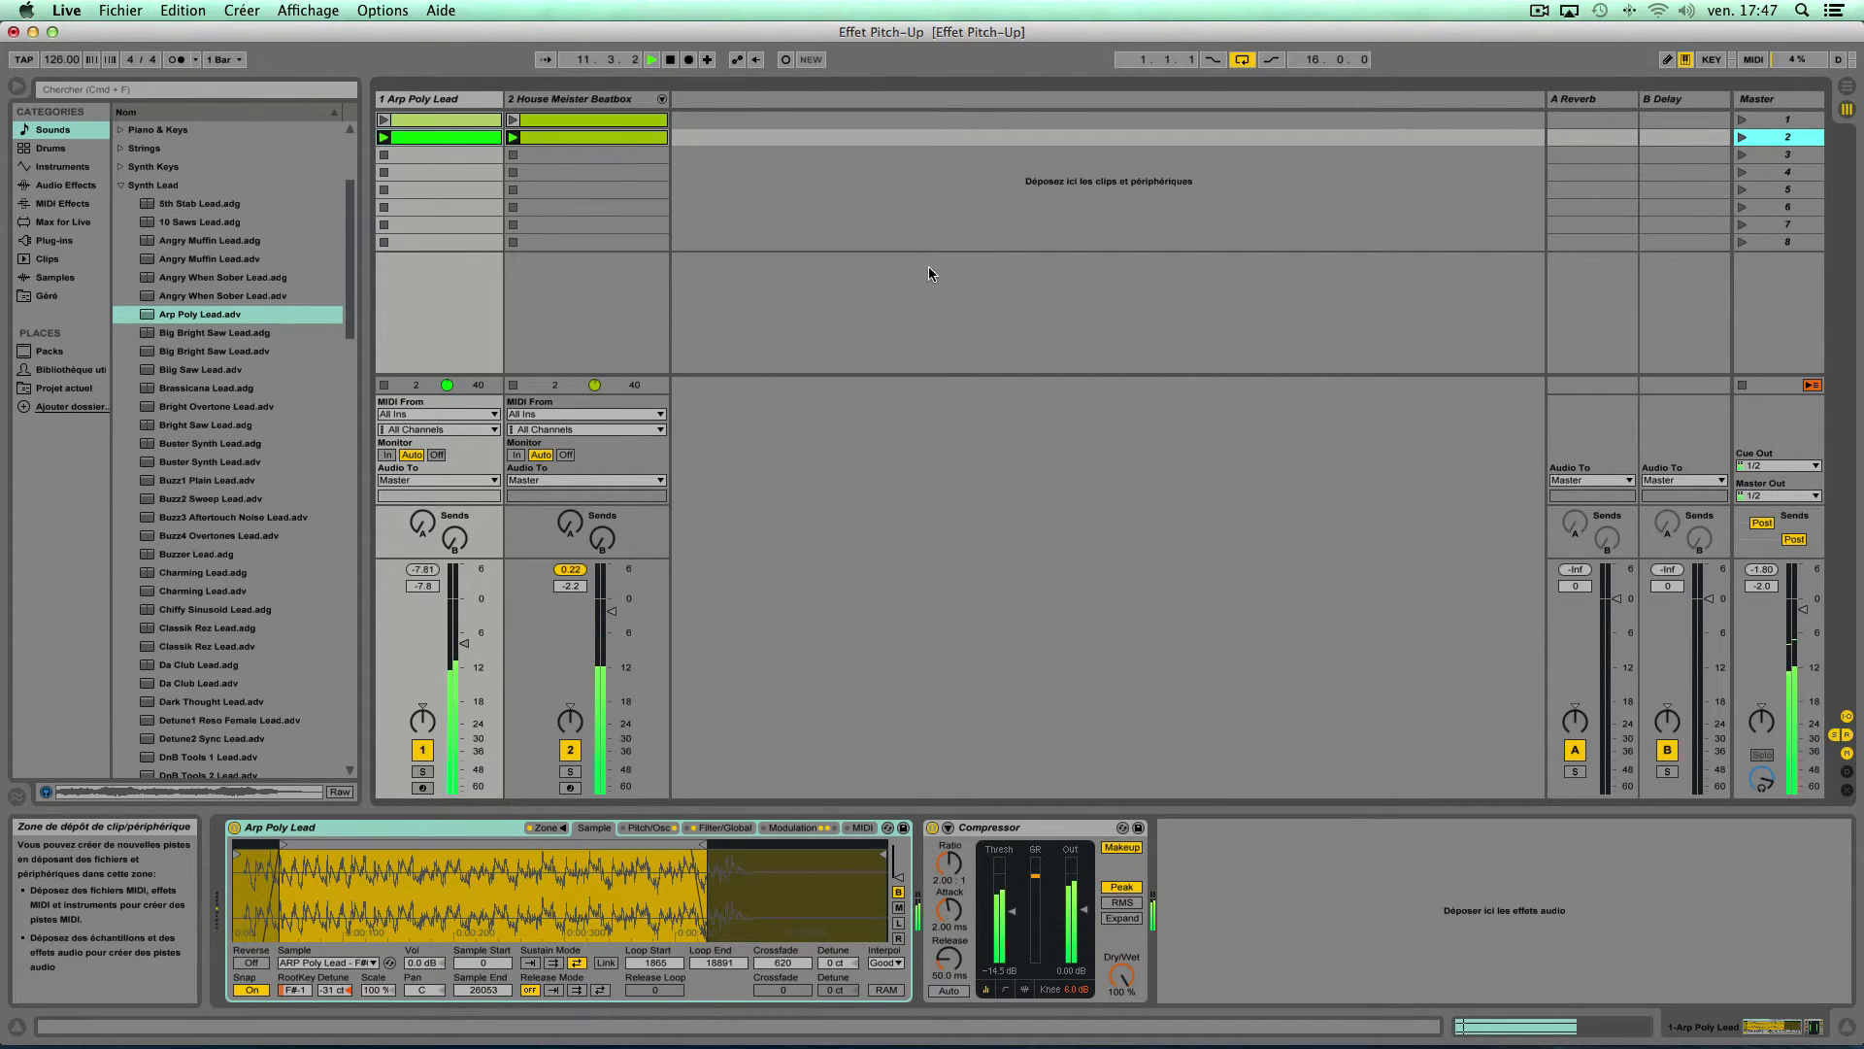
double_click(603, 144)
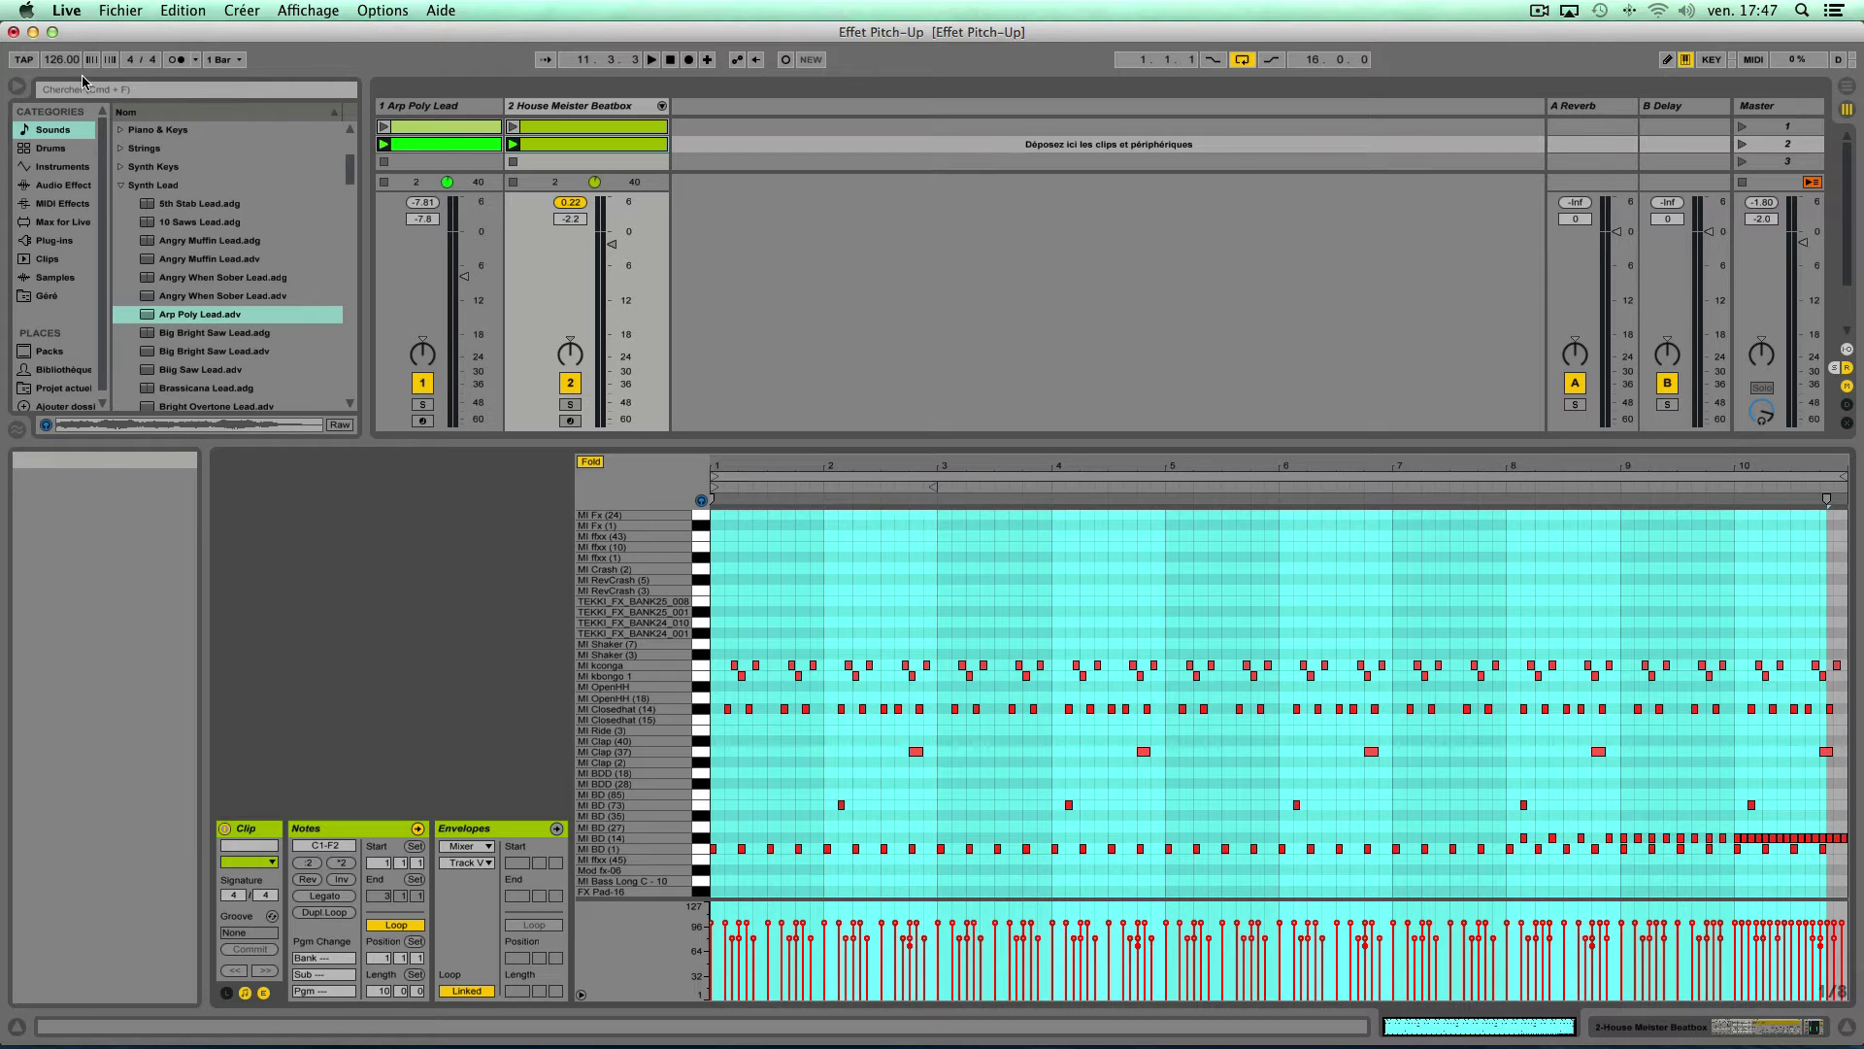
Show the second Arp Poly Lead clip's envelopes and examine the device and control choices behind its MIDI Ctrl Pitch Bend curve.
left_click(427, 107)
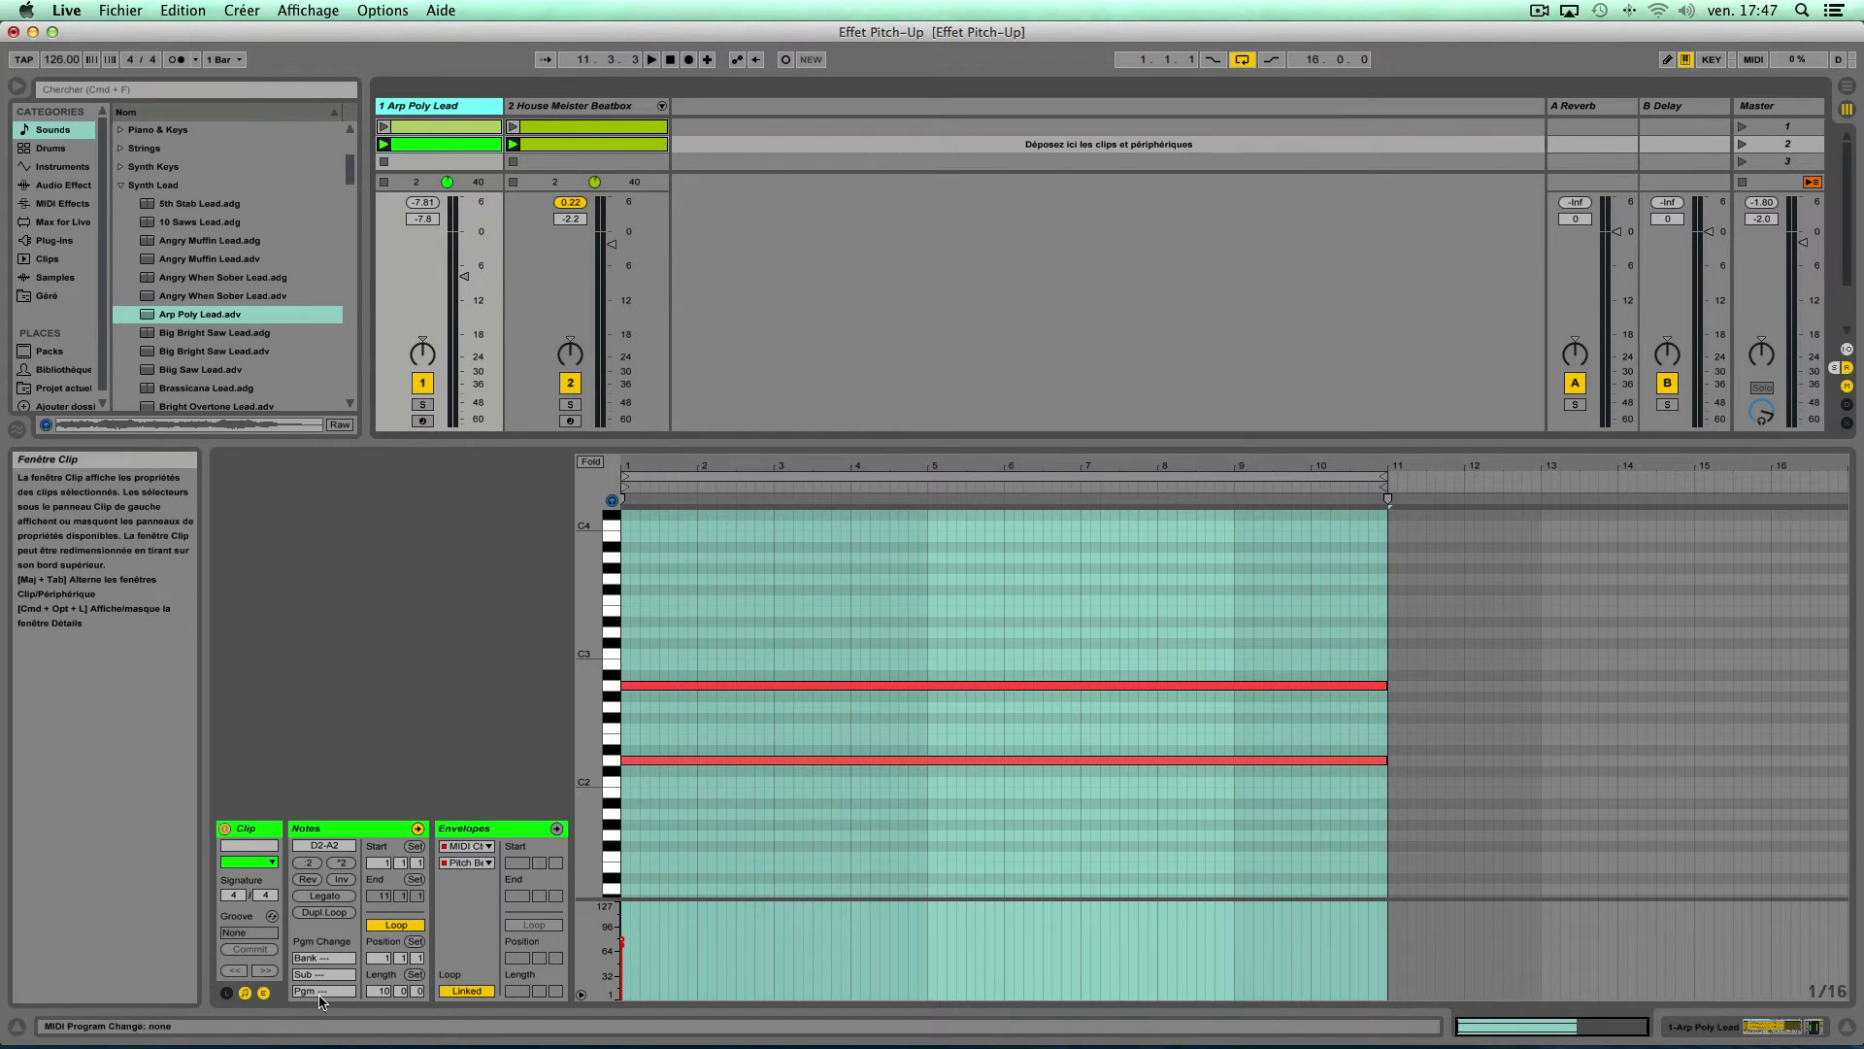
left_click(264, 994)
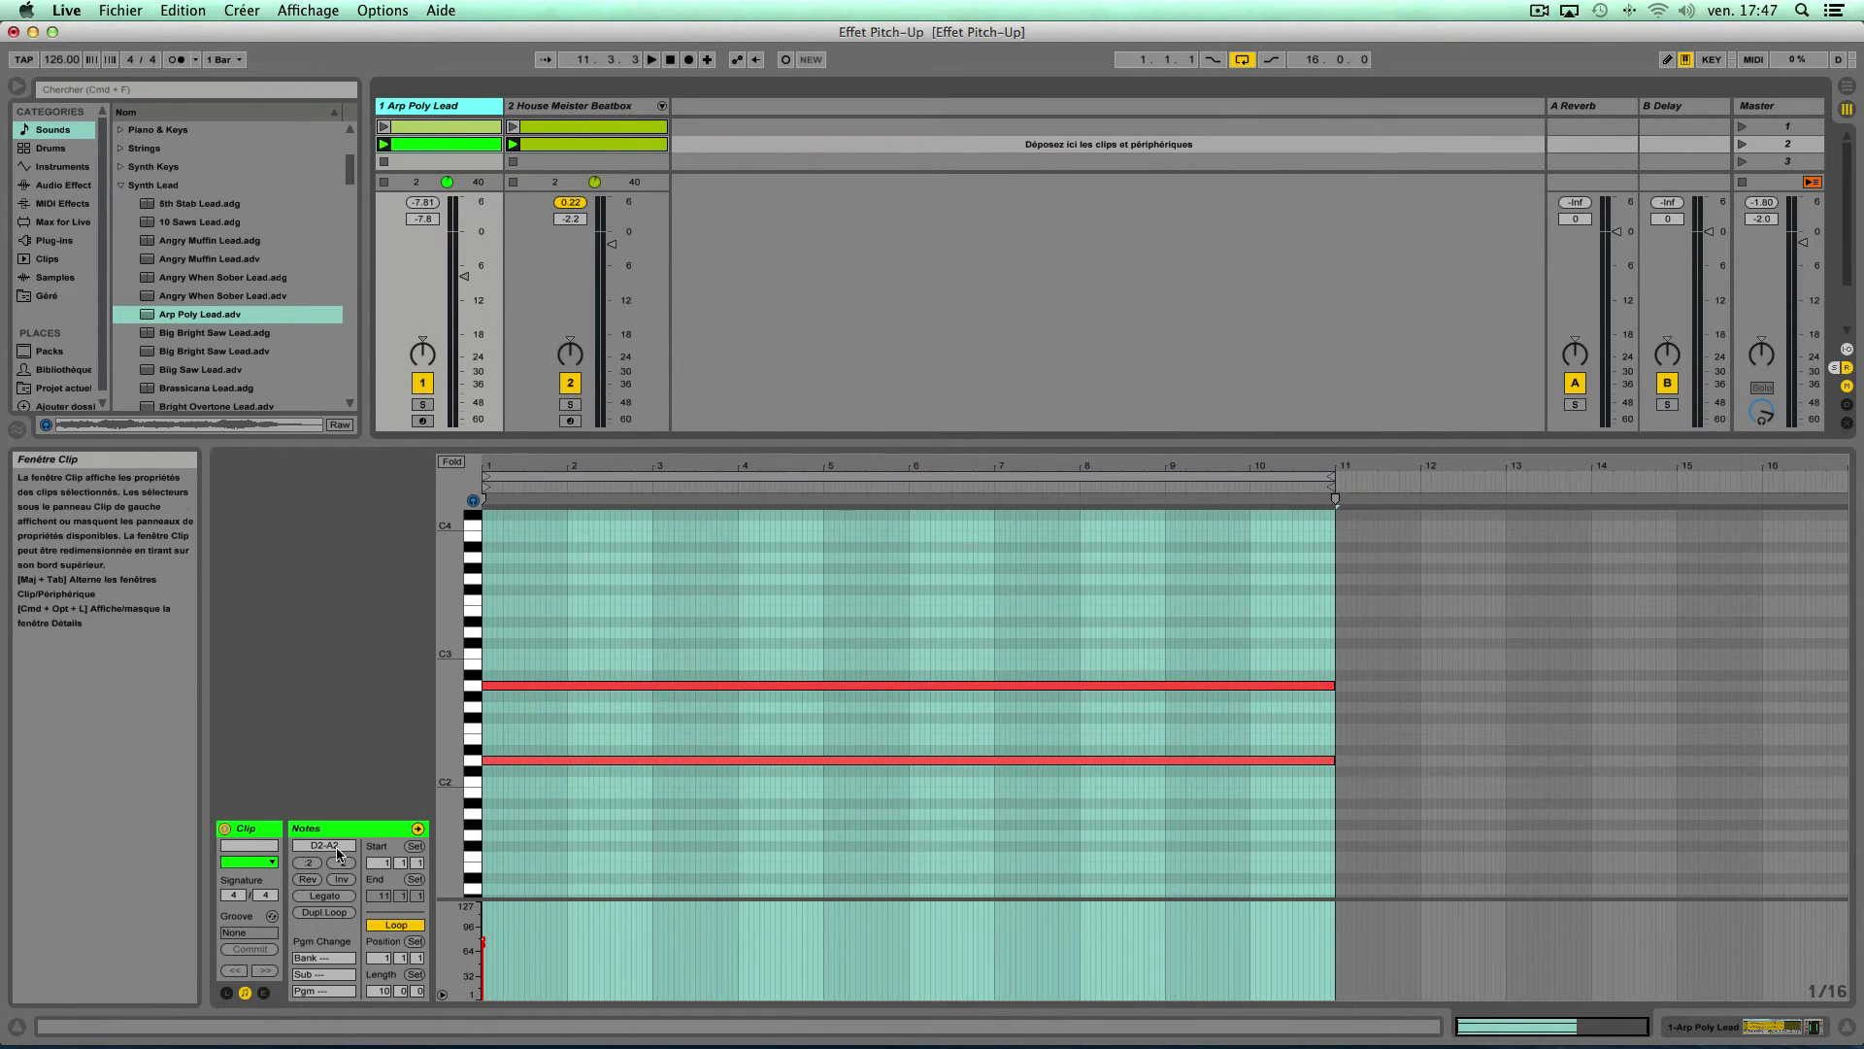
left_click(264, 994)
left_click(482, 863)
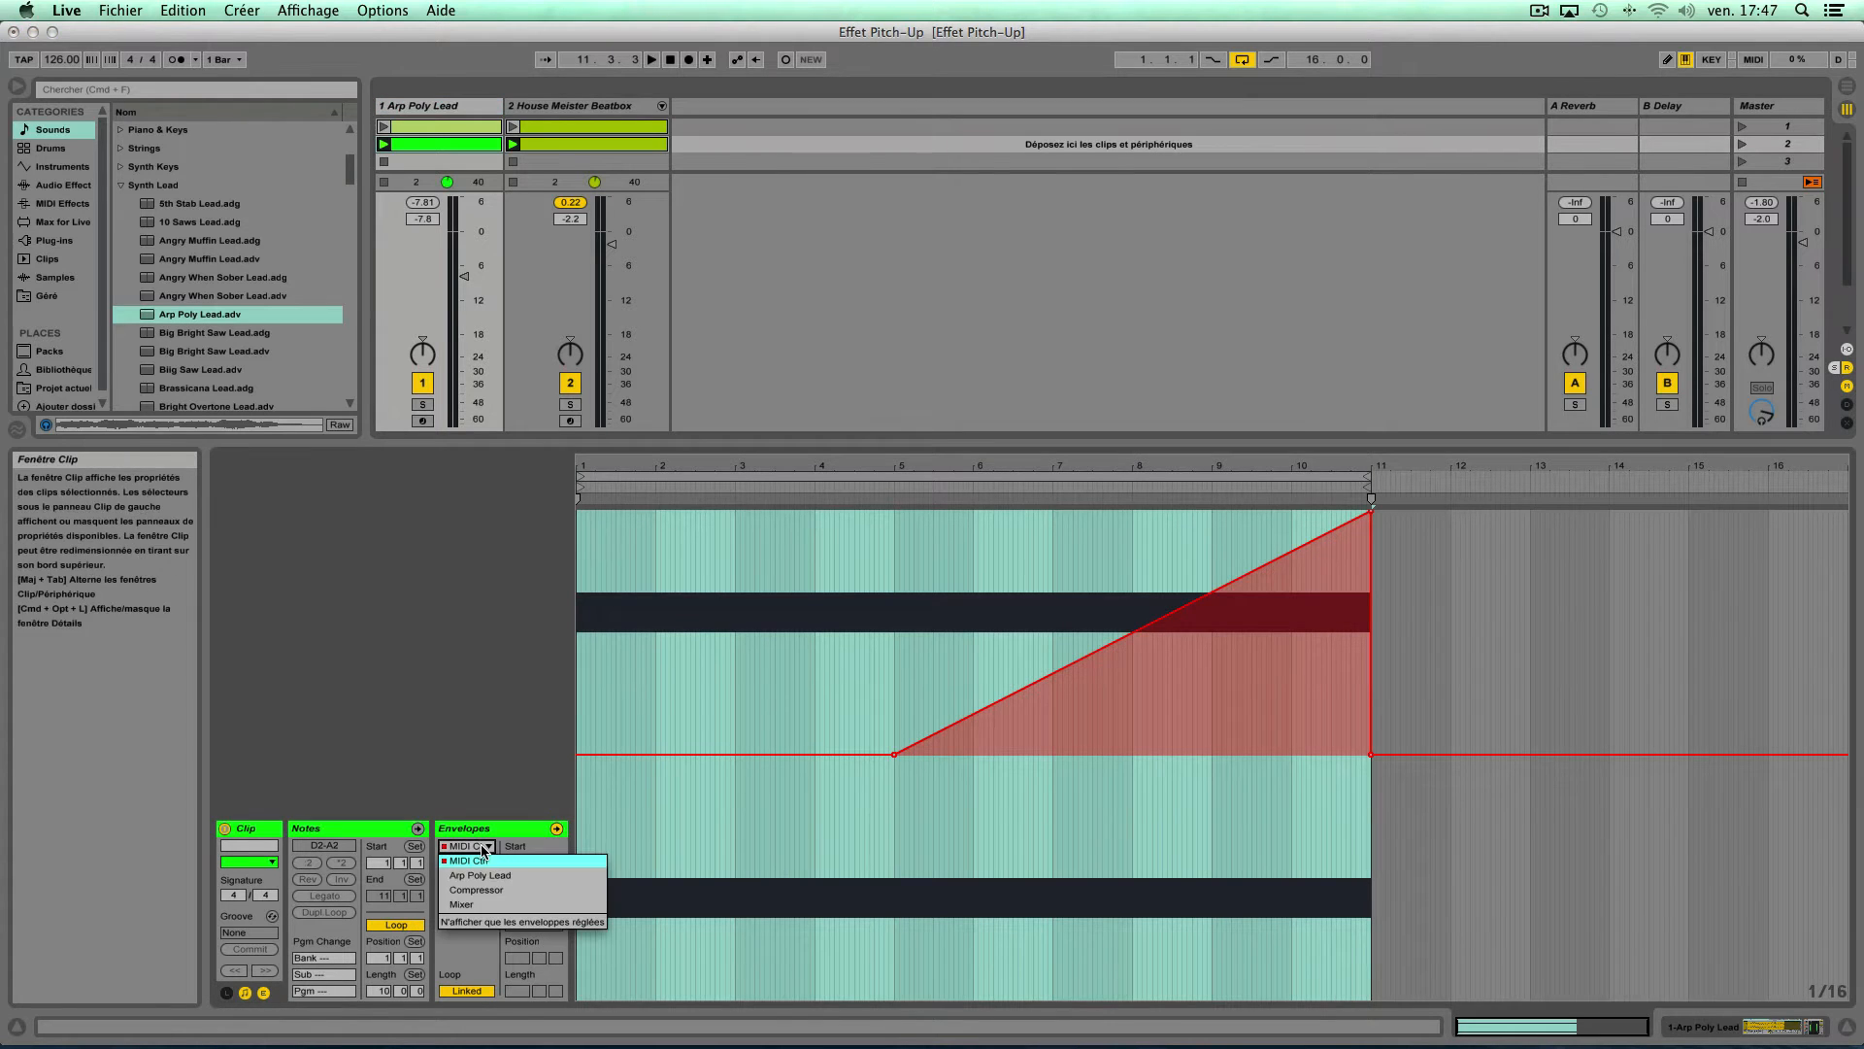
left_click(479, 864)
left_click(478, 864)
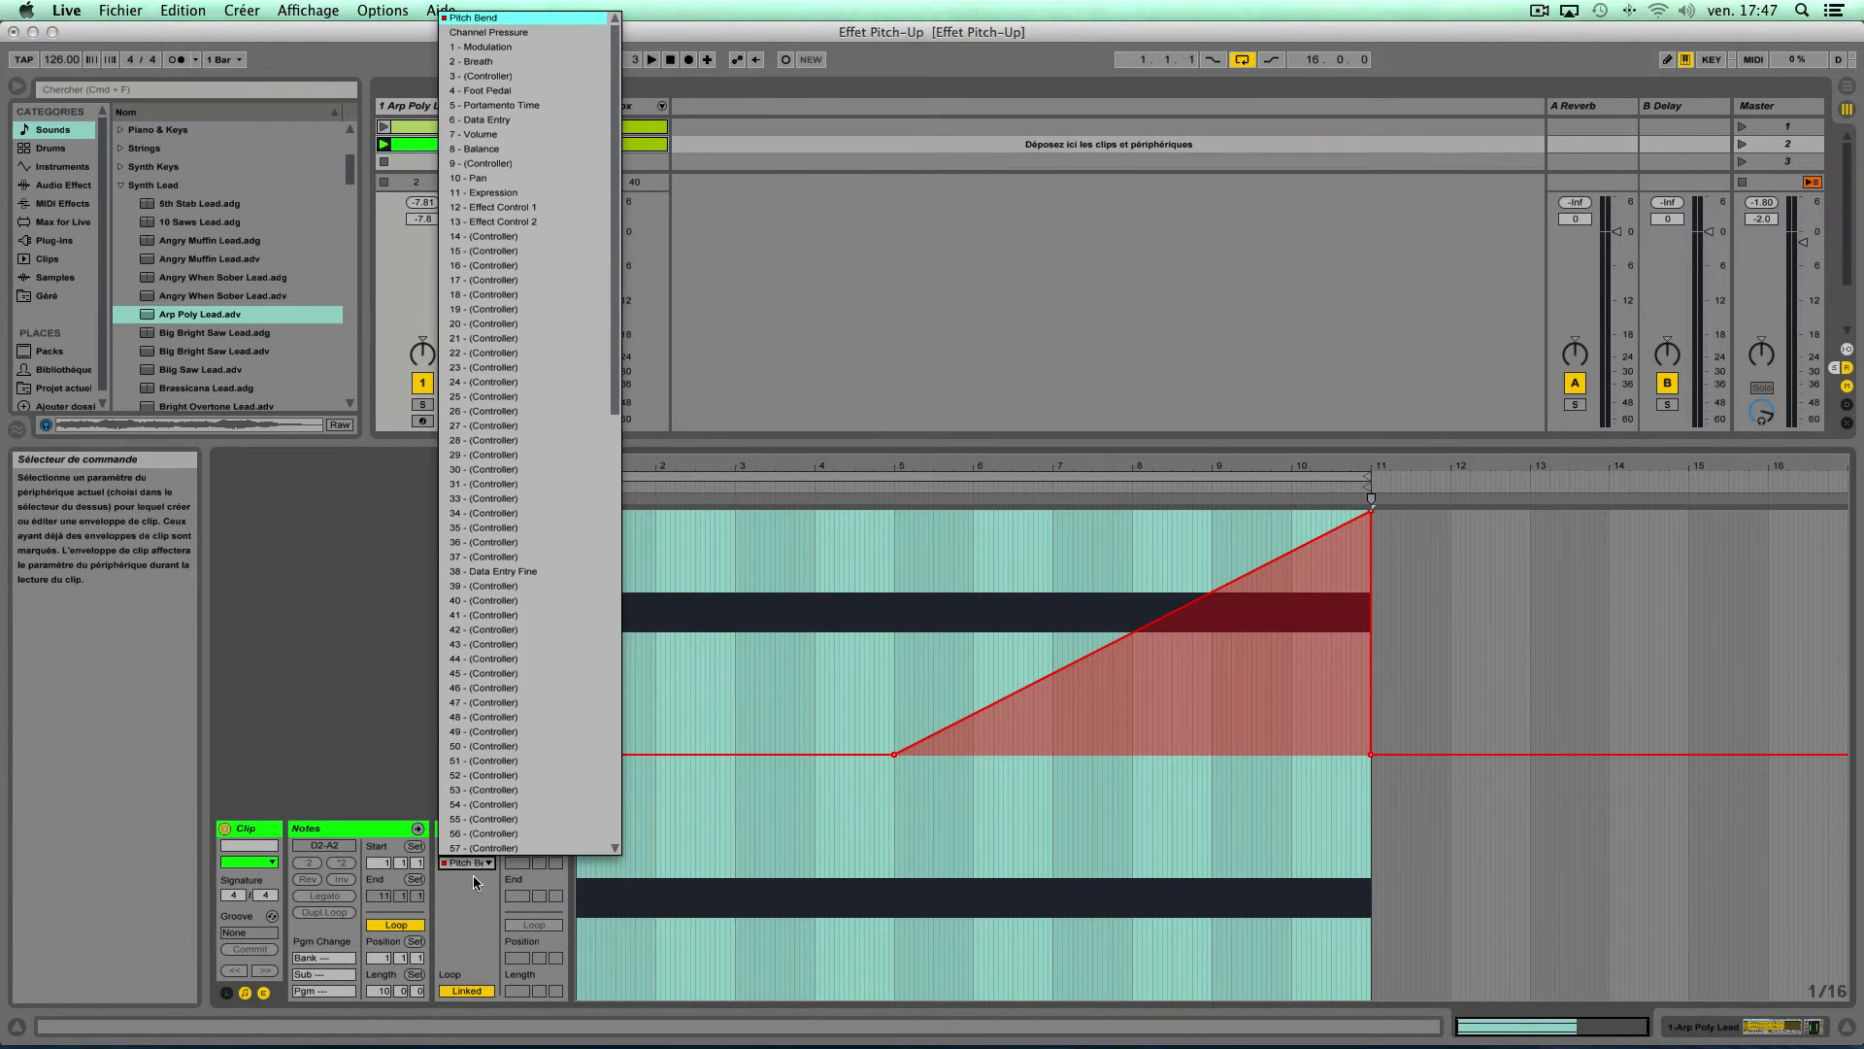
left_click(474, 895)
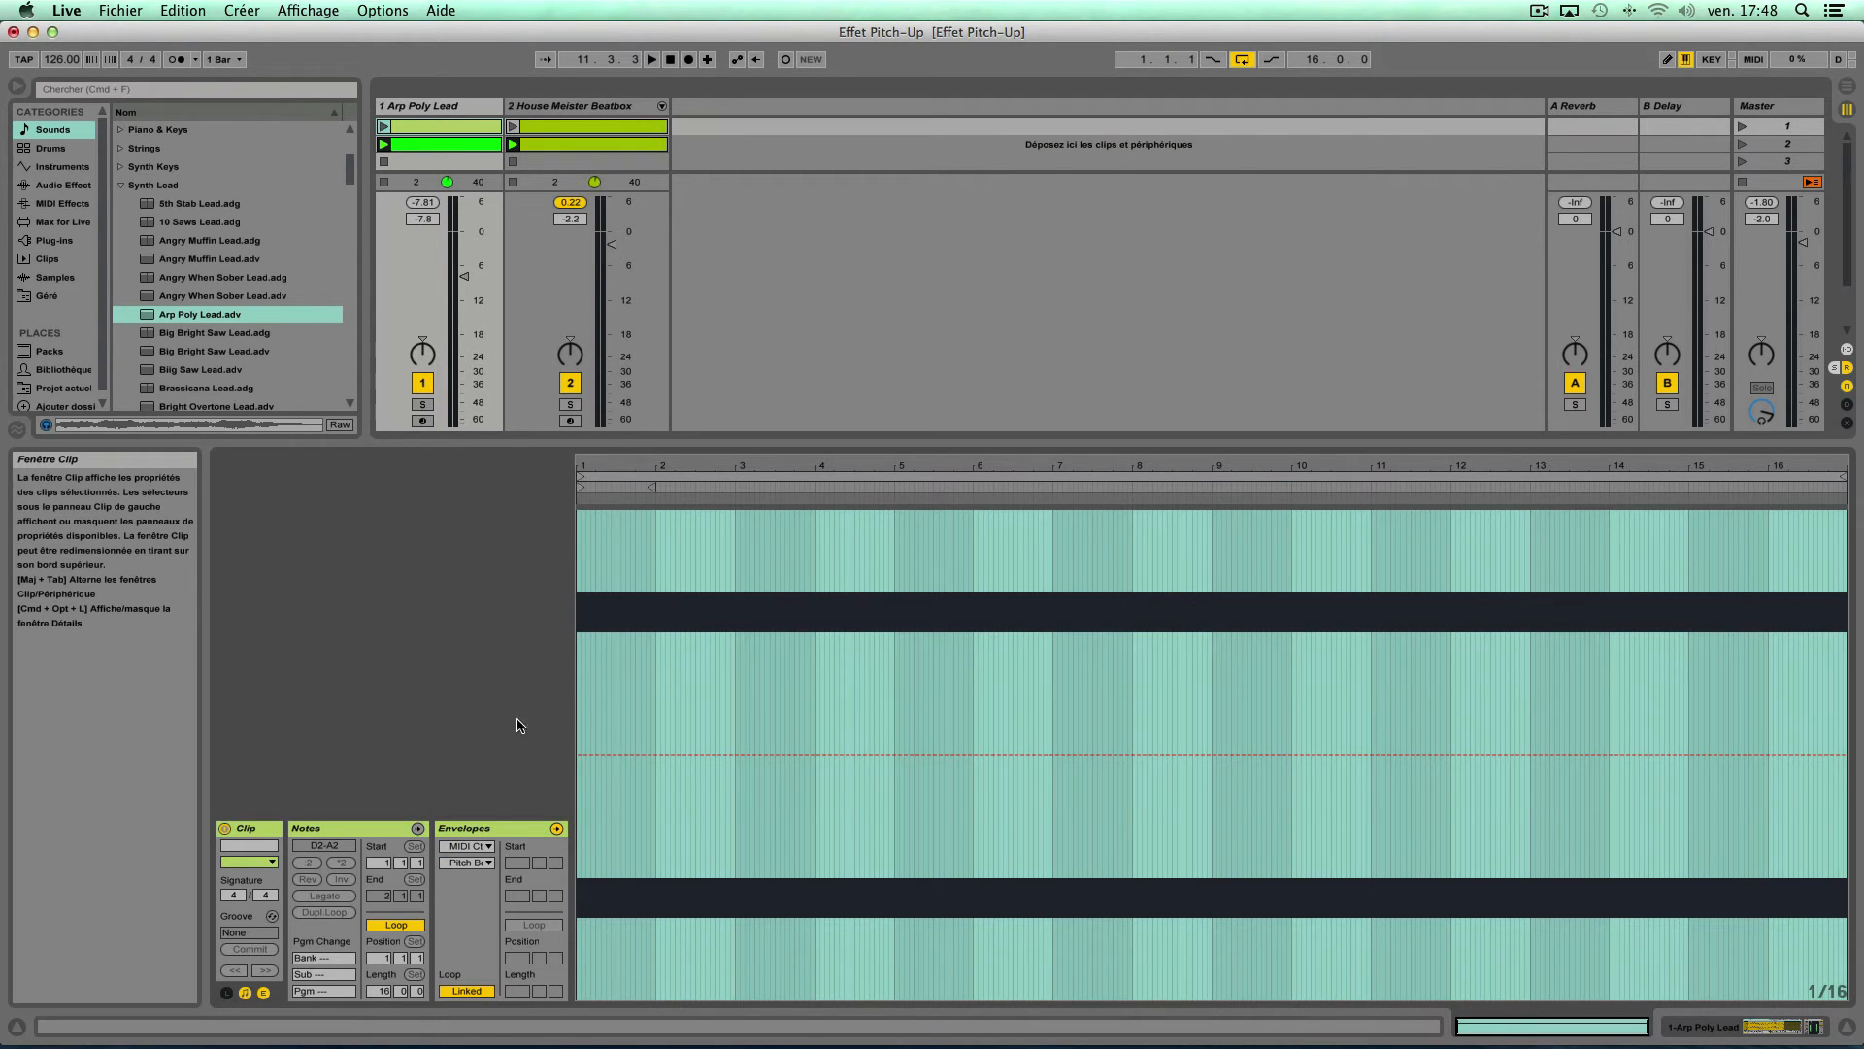
Draw a Pitch Bend envelope in the first Arp Poly Lead clip, flat until bar 4, rising to maximum at bar 8, and dropping back to centre.
left_click(579, 756)
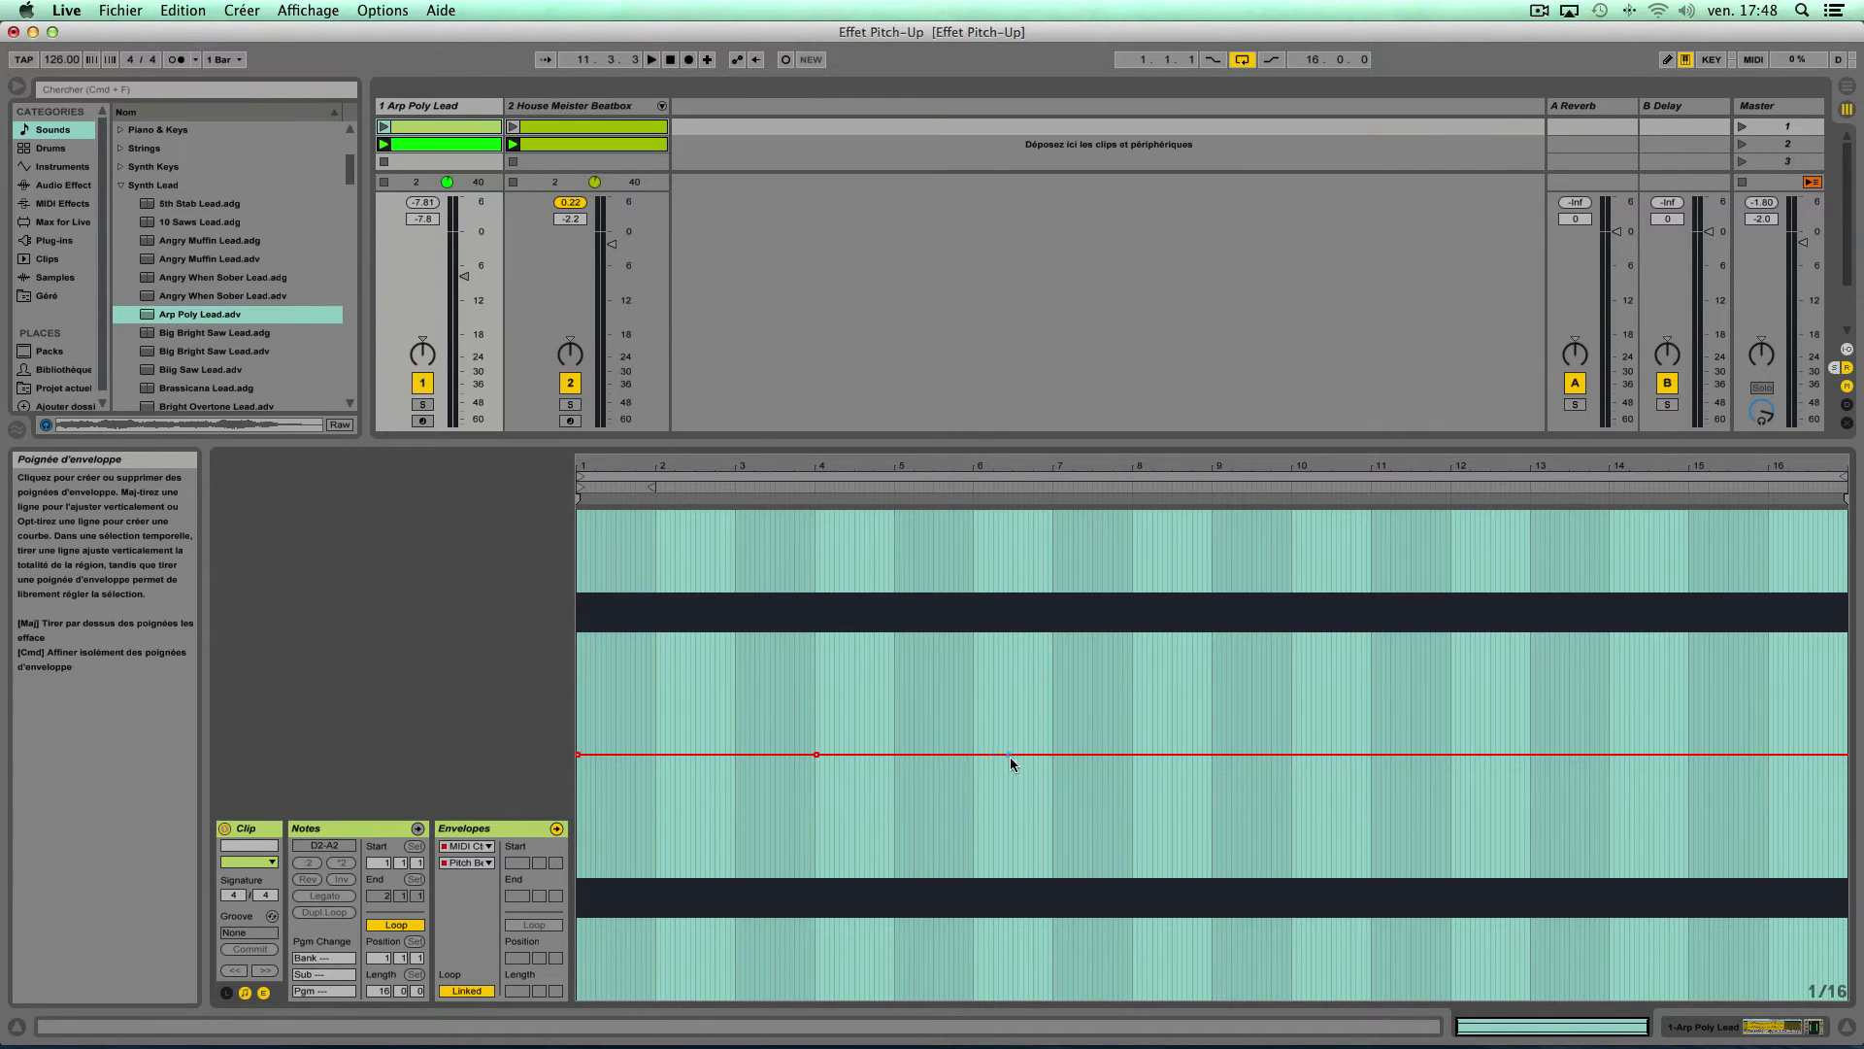
left_click(1133, 754)
left_click_drag(1133, 754, 1132, 512)
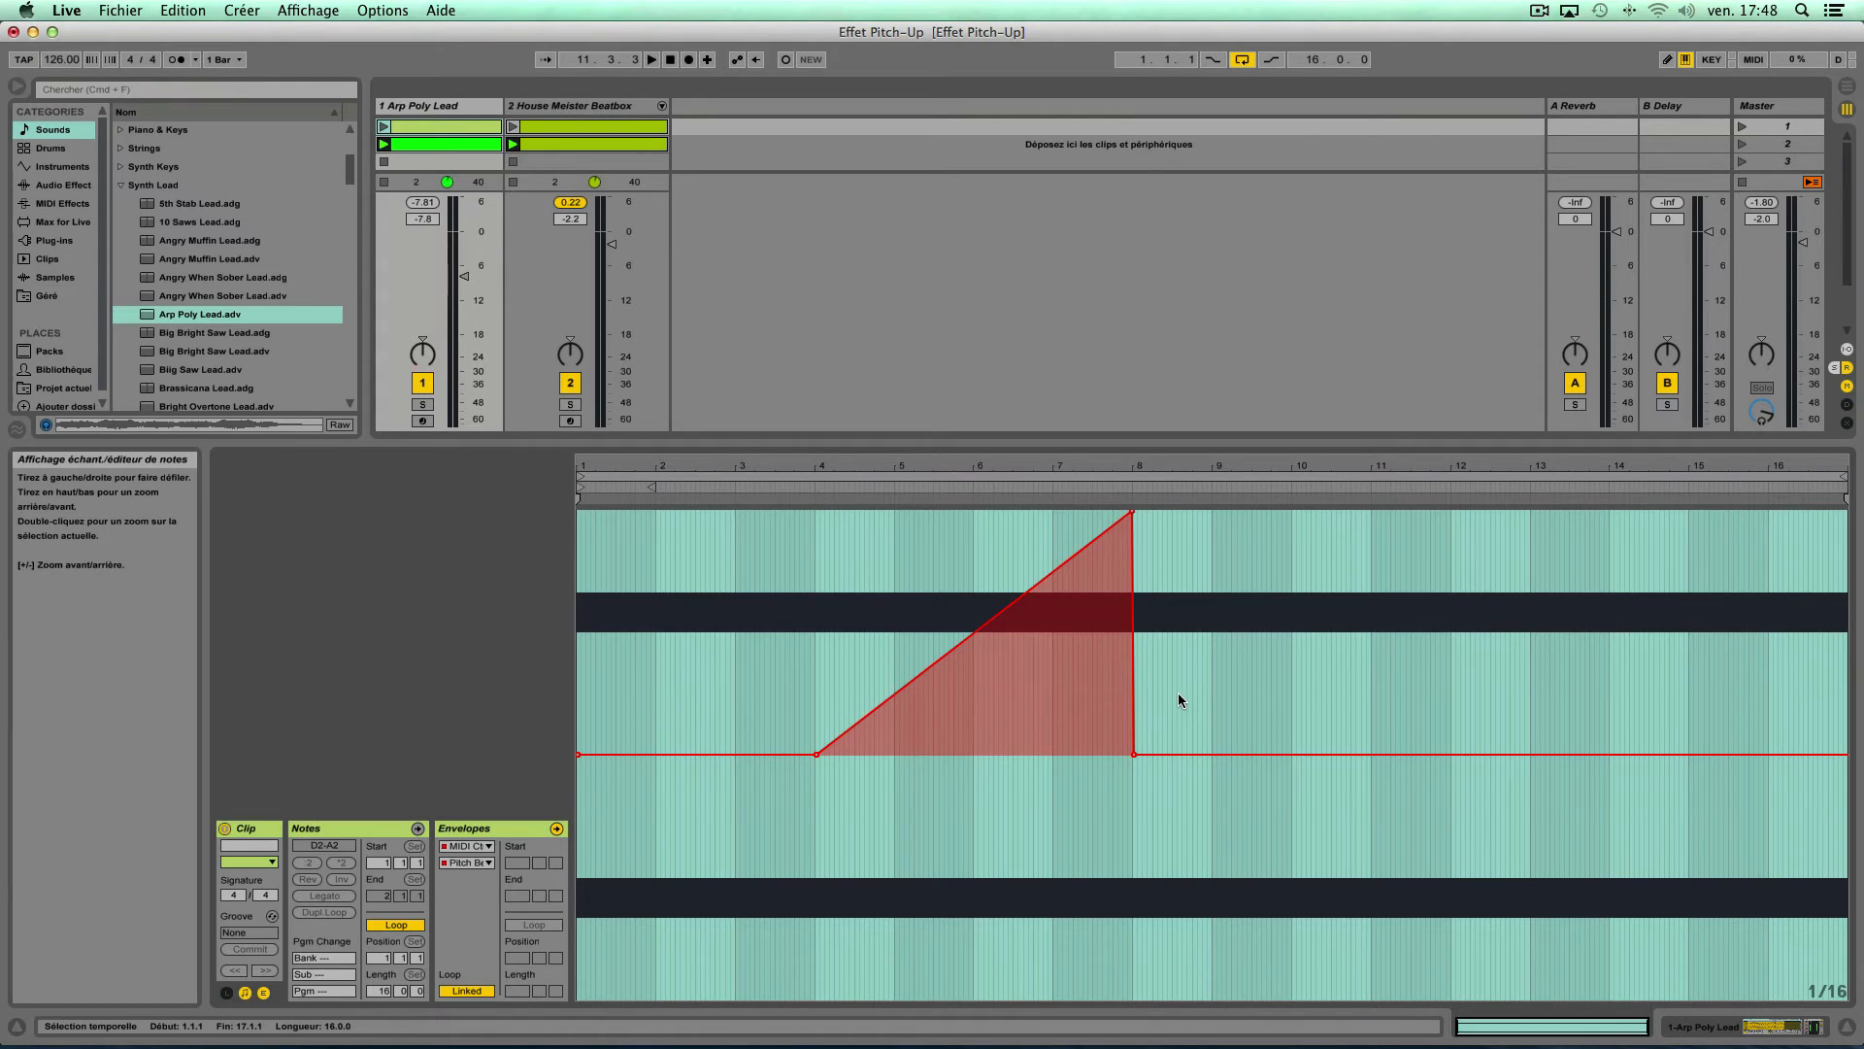
Solo the Arp Poly Lead track, stop the running clips on both tracks, and play its first clip.
left_click(423, 404)
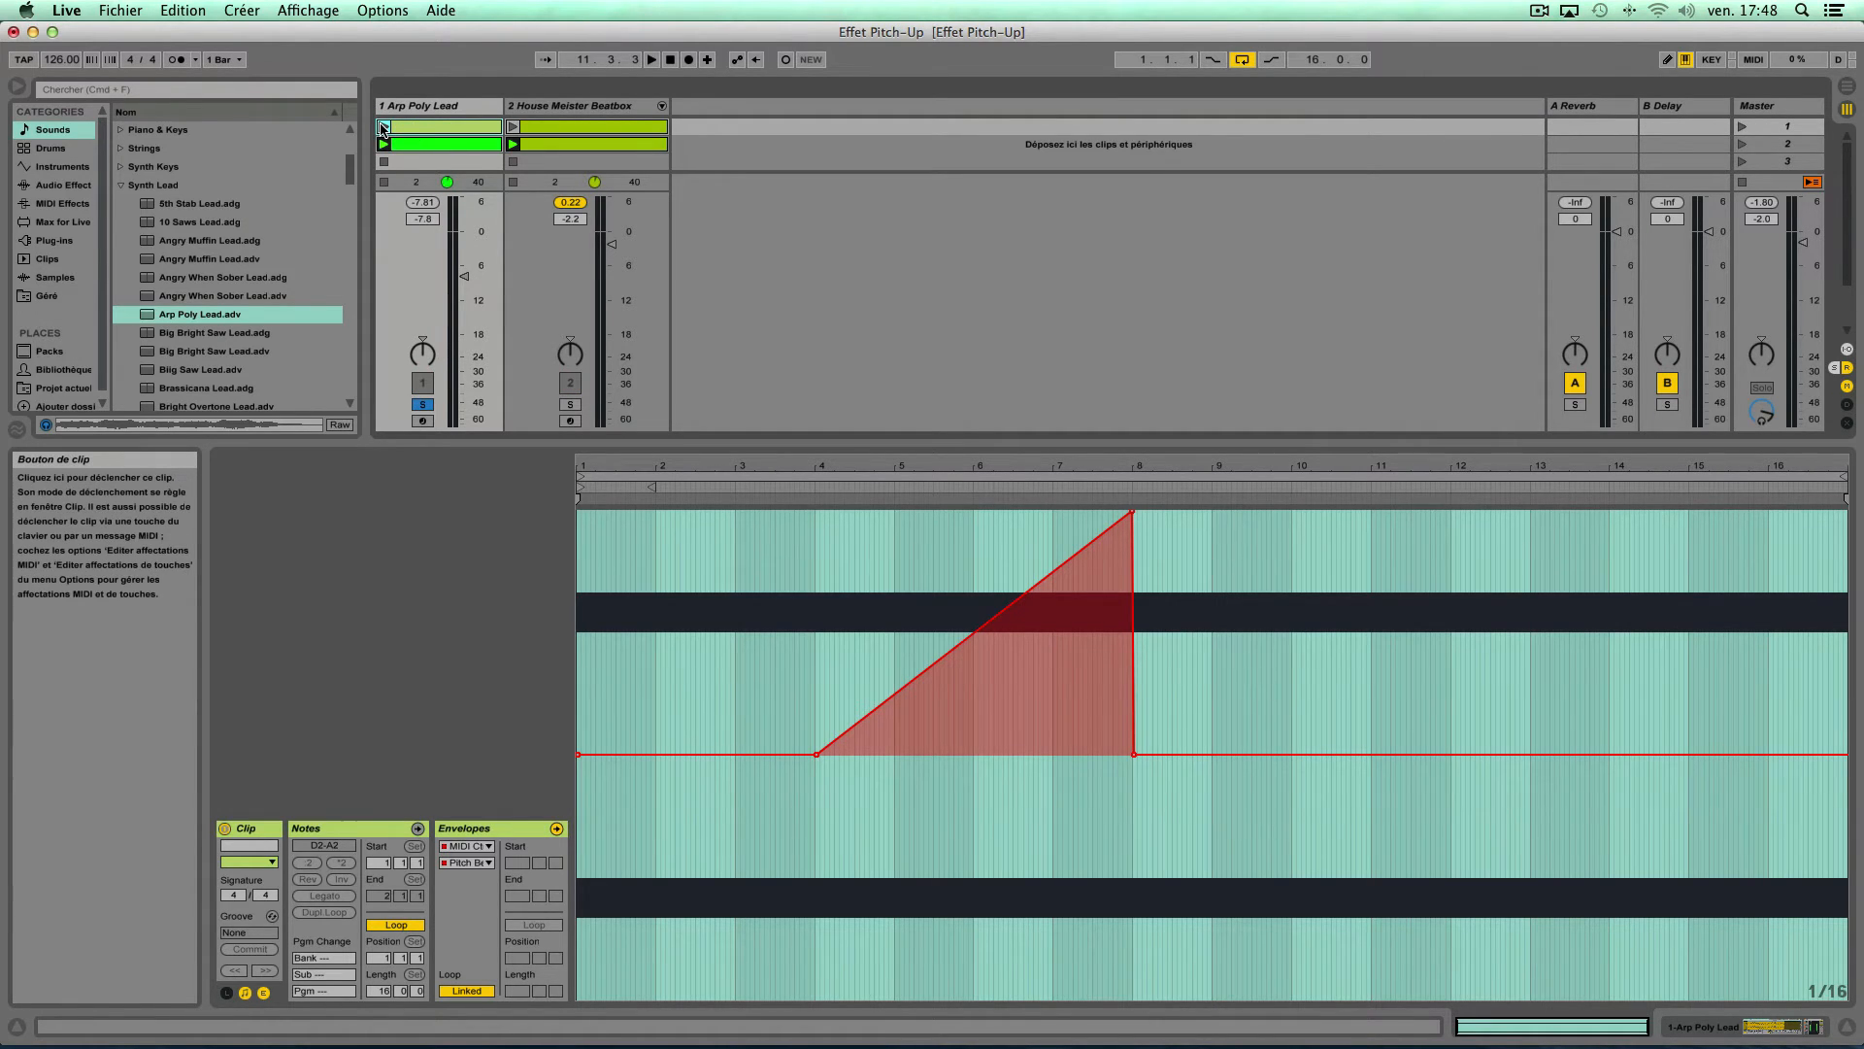
left_click(387, 180)
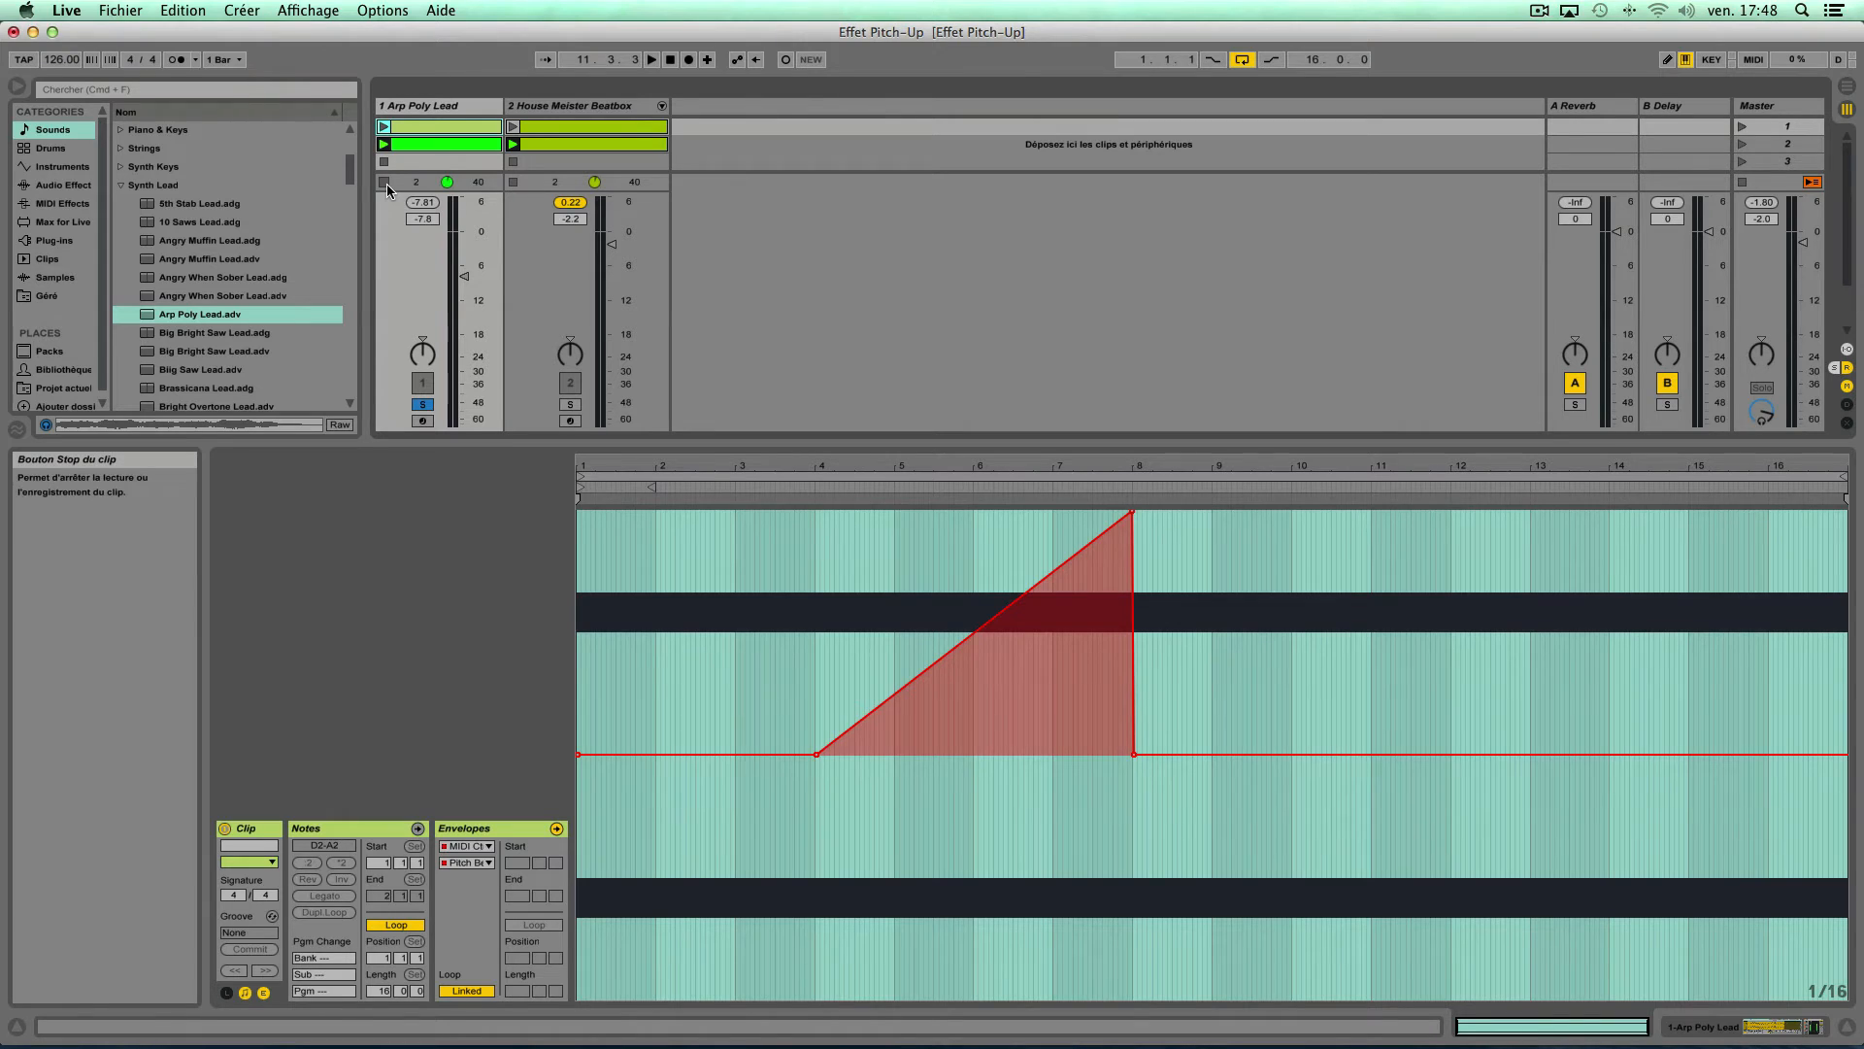
left_click(514, 181)
left_click(385, 127)
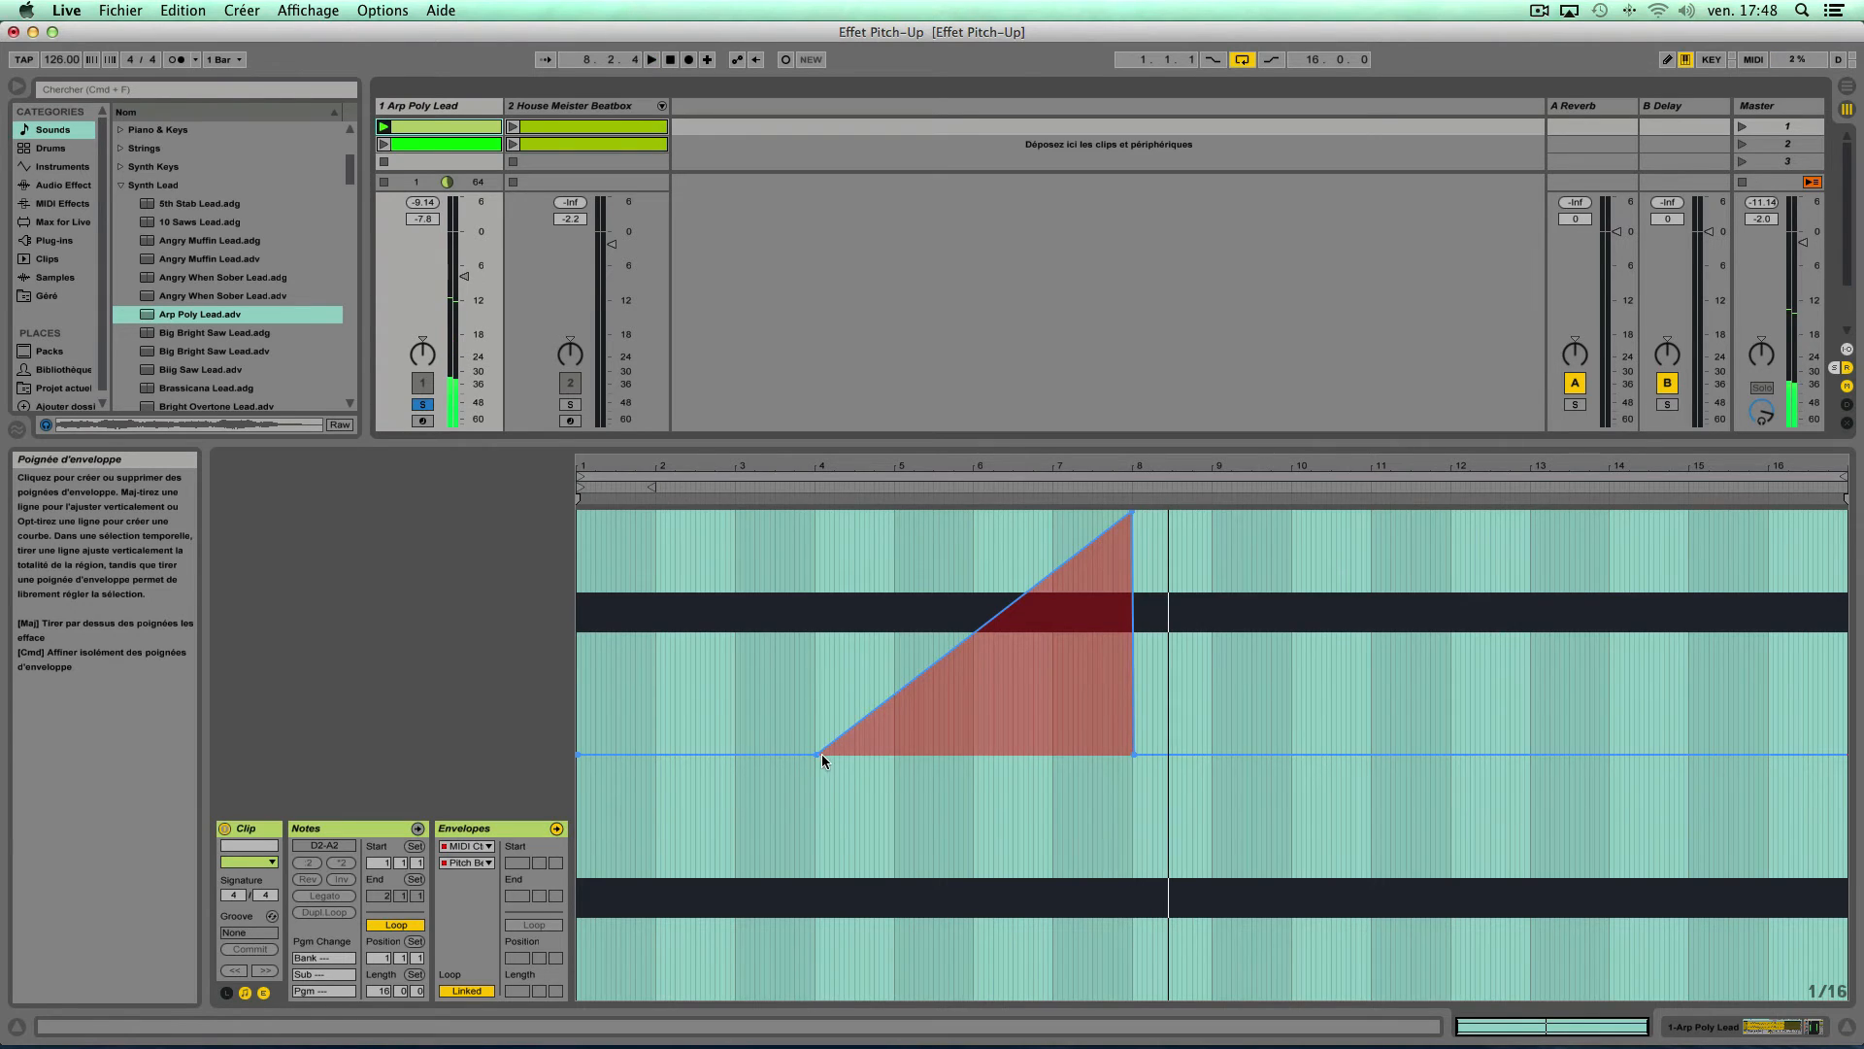
Set the Pitch Bend Range of the Arp Poly Lead Sampler to 12 semitones.
left_click(463, 106)
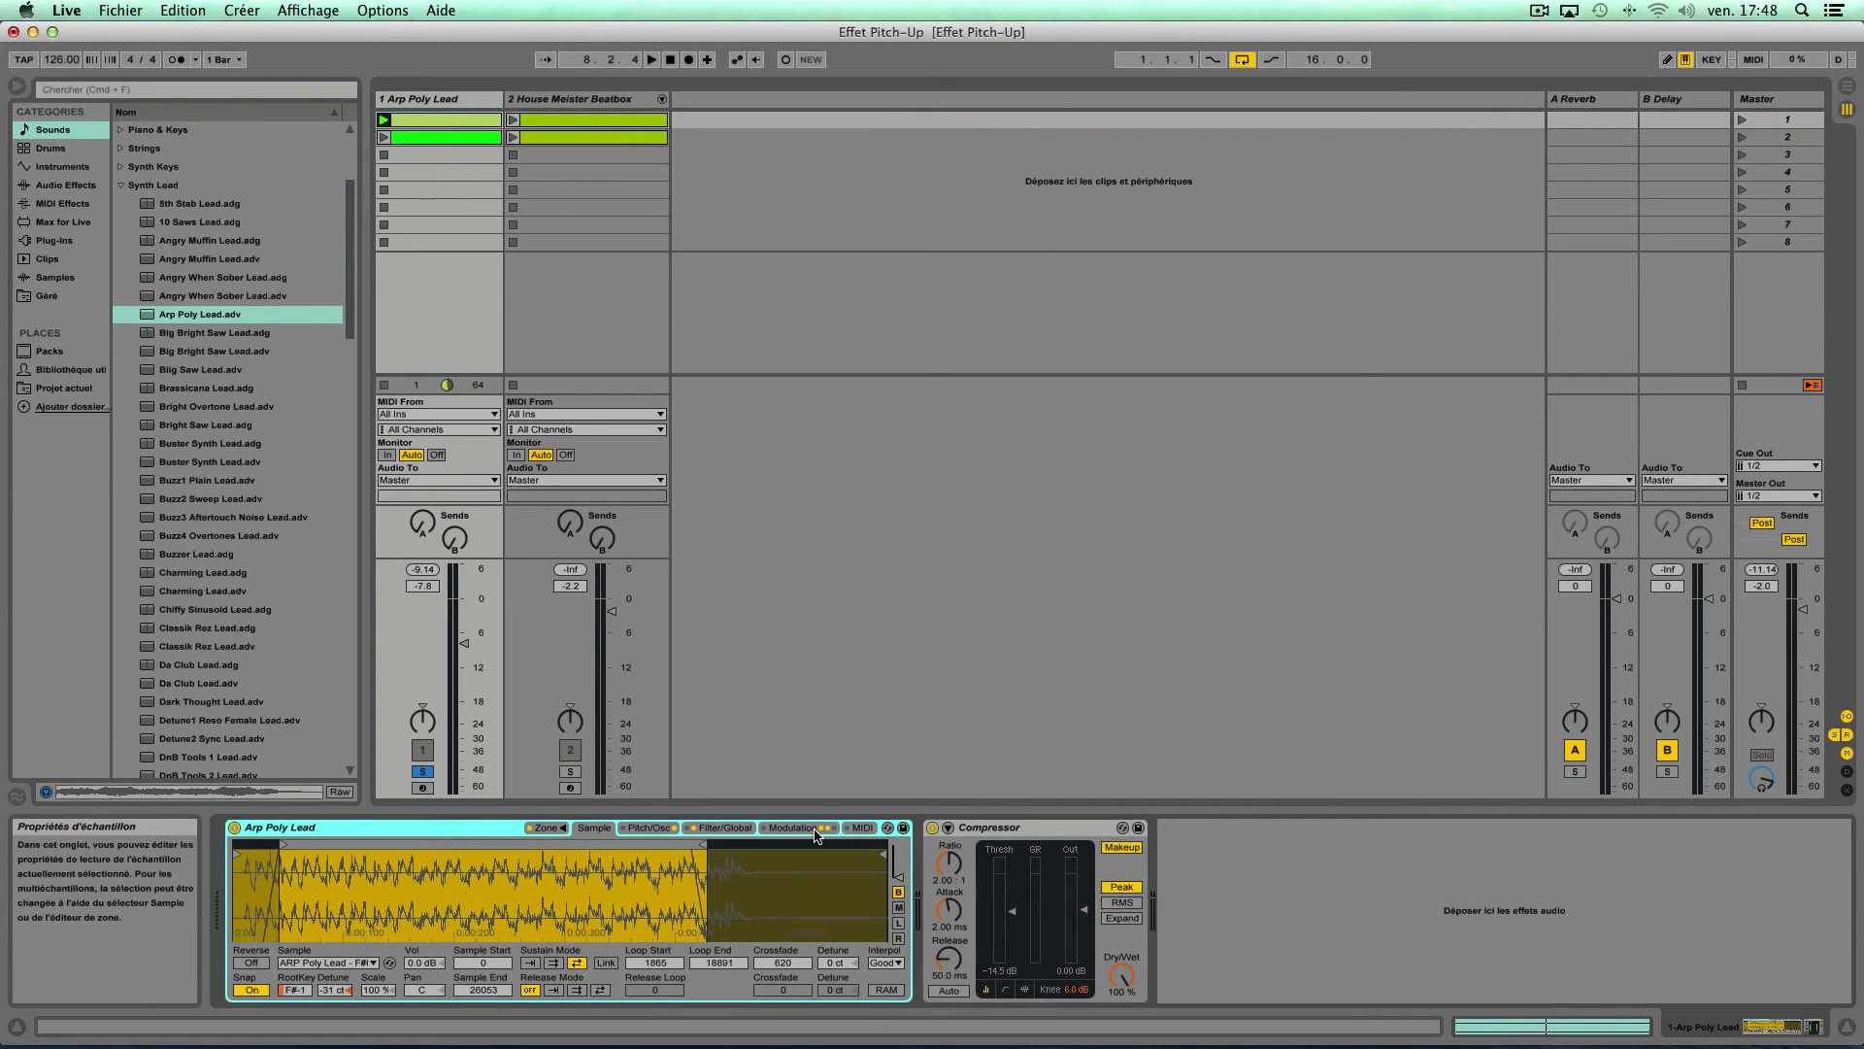
left_click(861, 827)
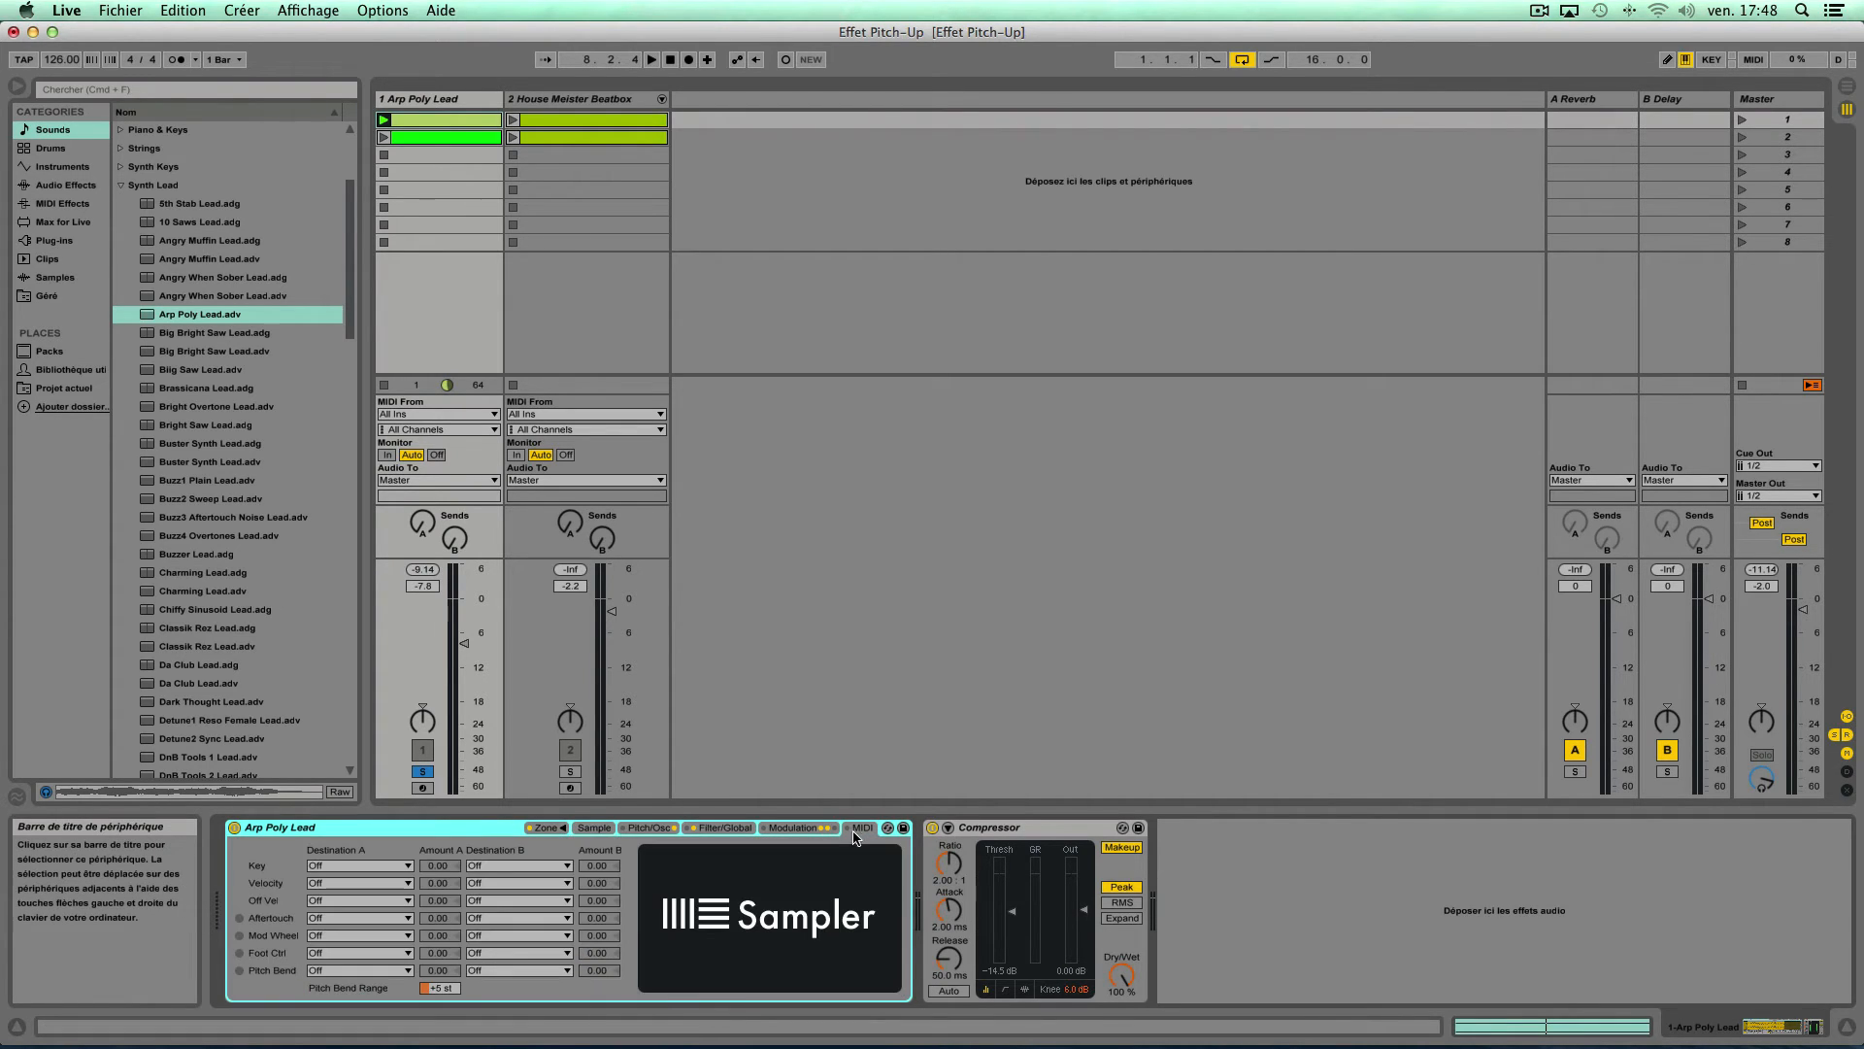
left_click(440, 988)
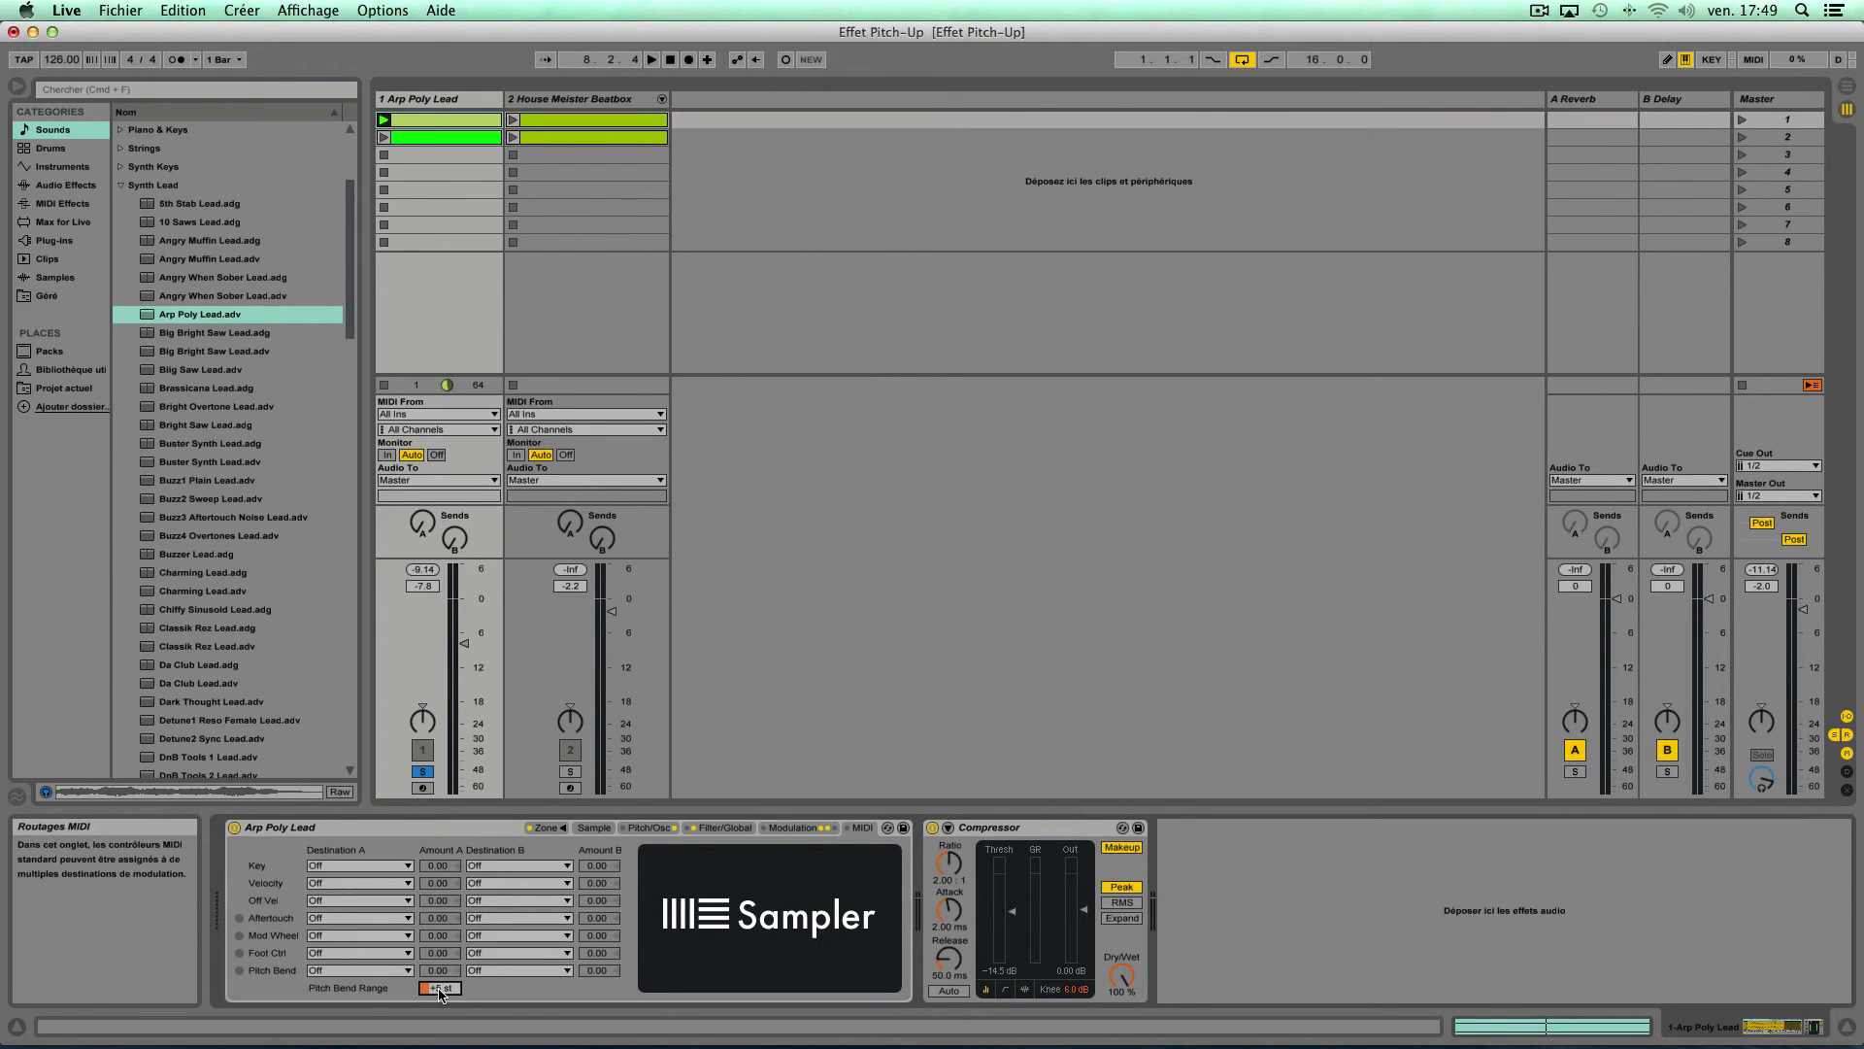
type("12")
key("Return")
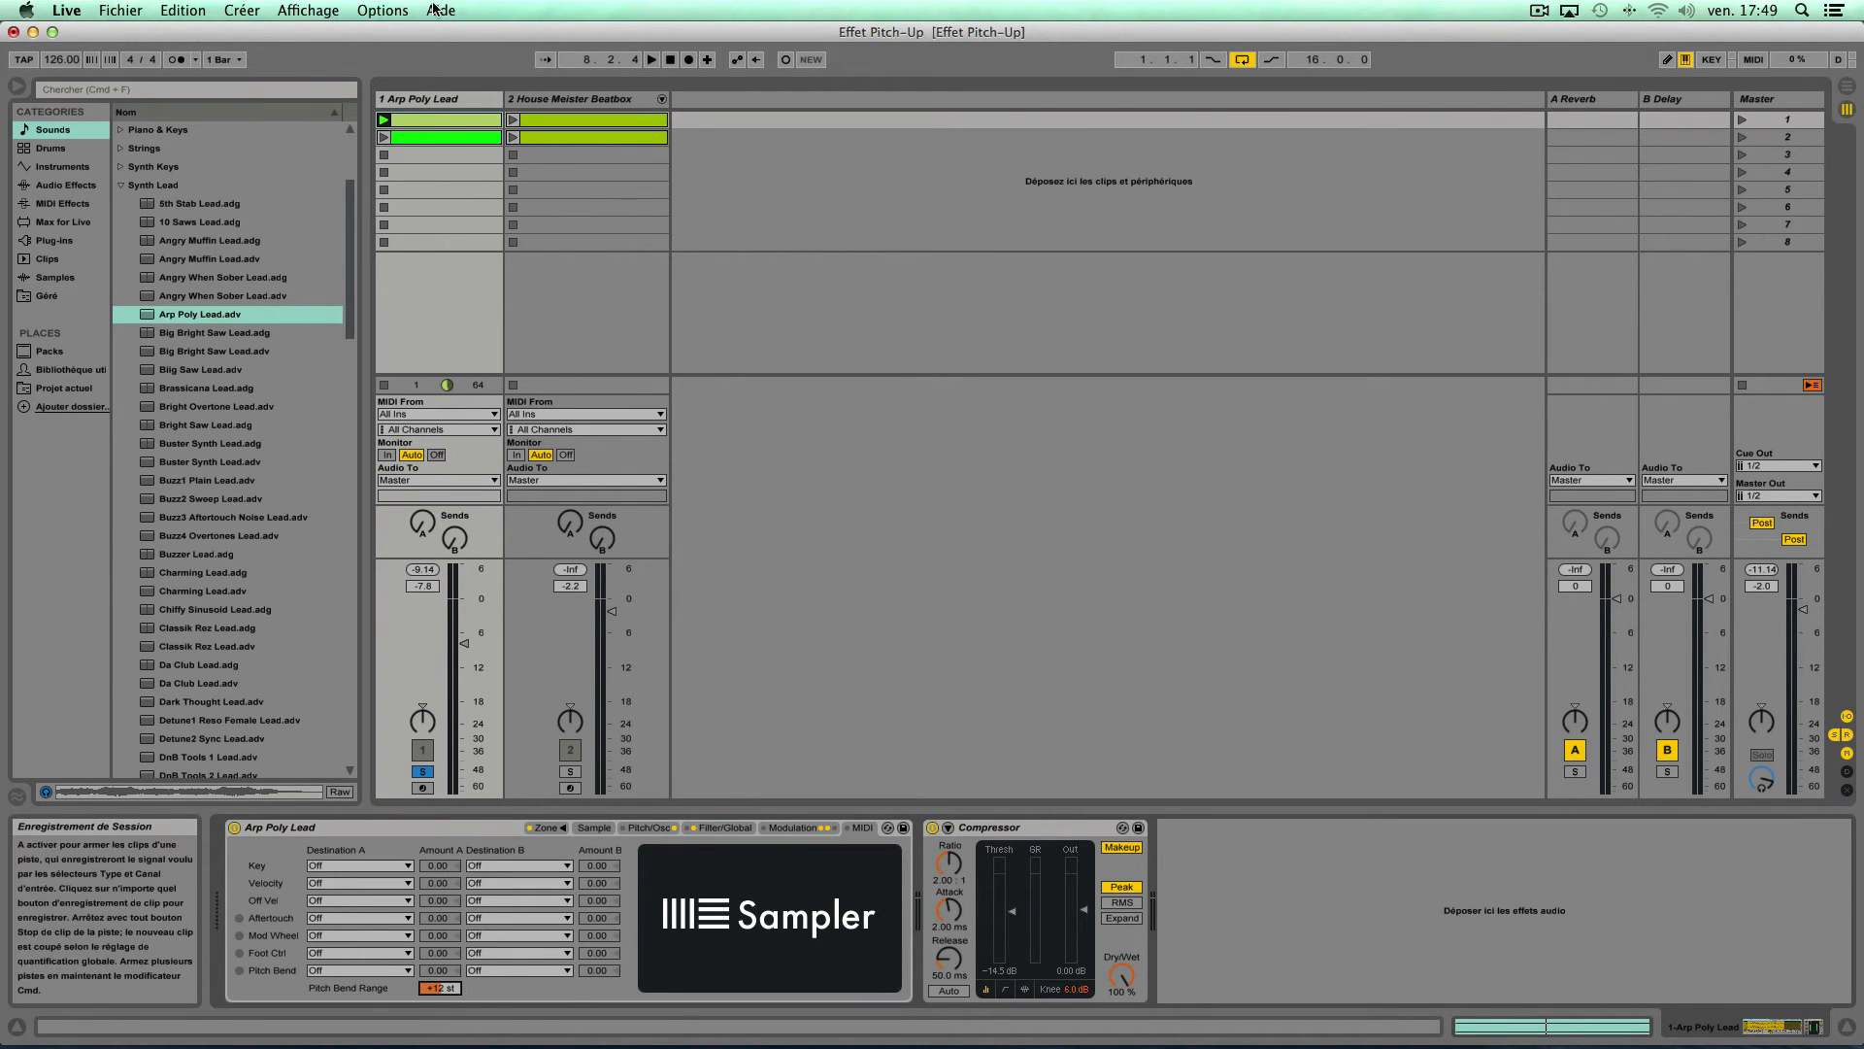
Reopen the first Arp Poly Lead clip's pitch bend envelope, play the clip with the wider range, and stop playback.
left_click(427, 100)
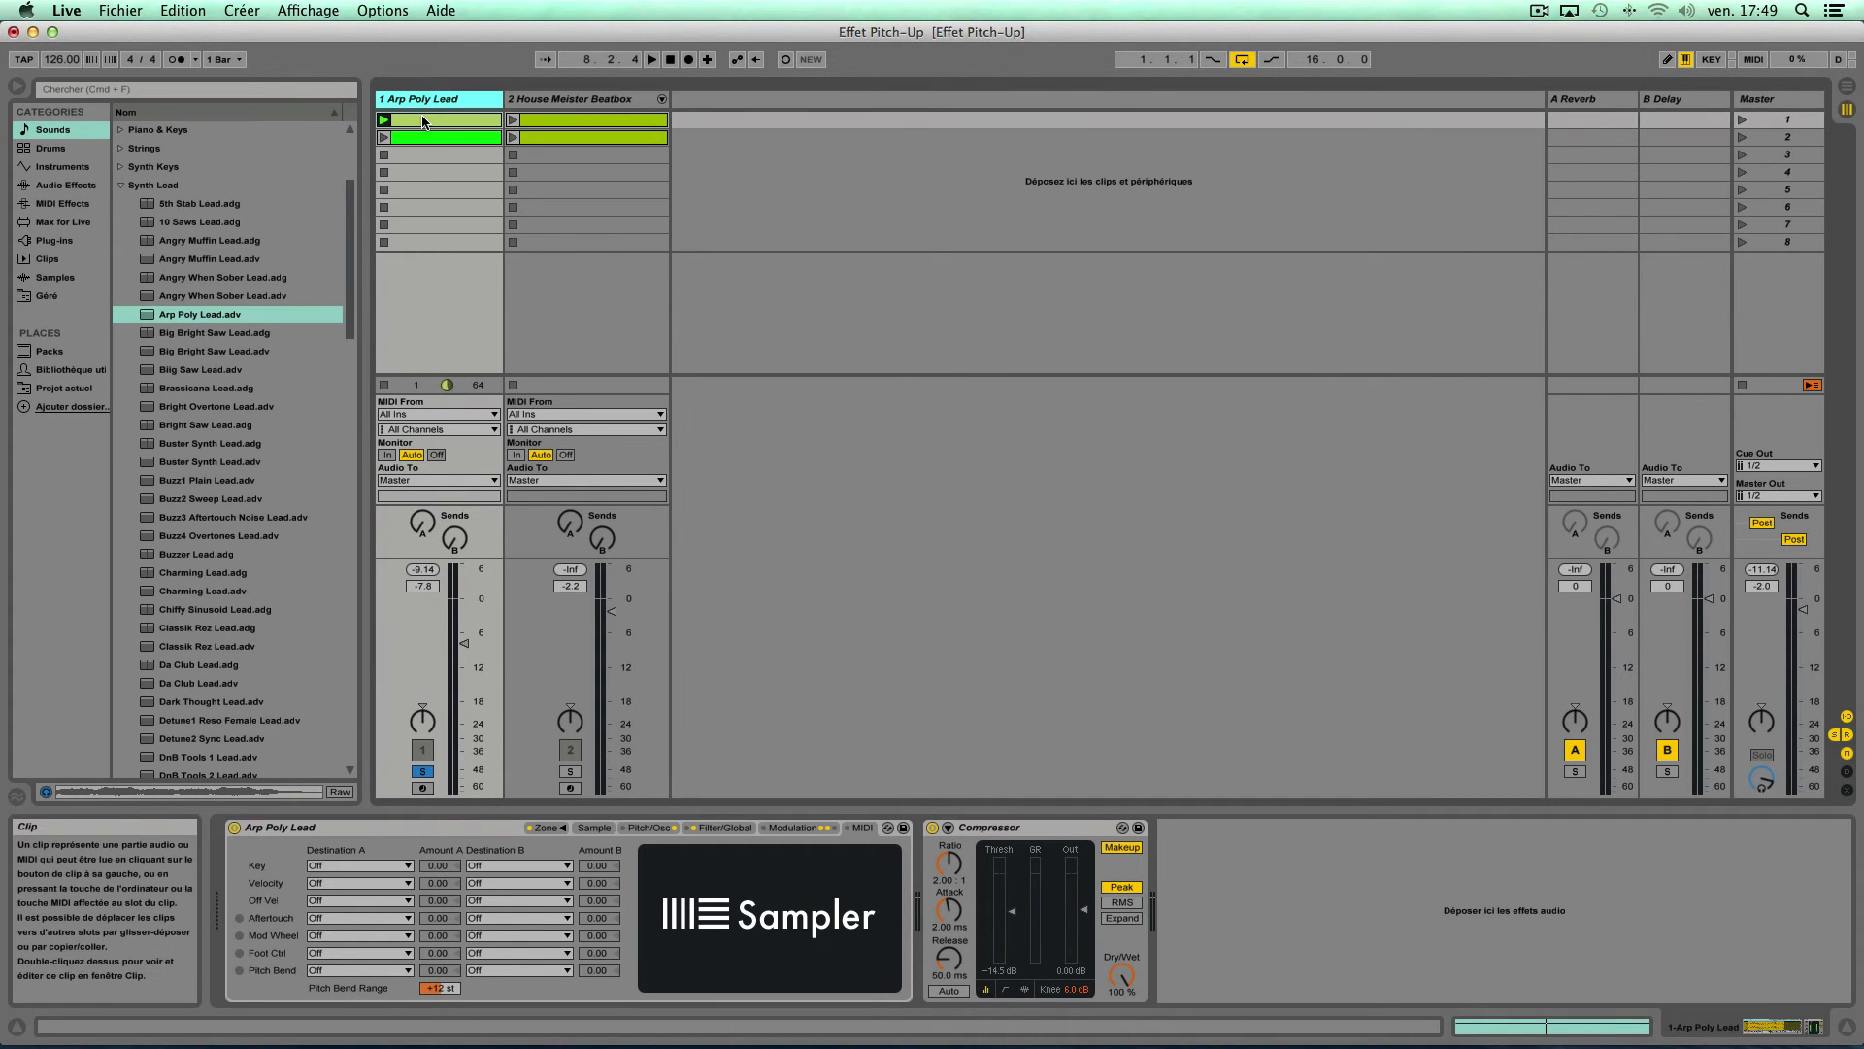
double_click(422, 118)
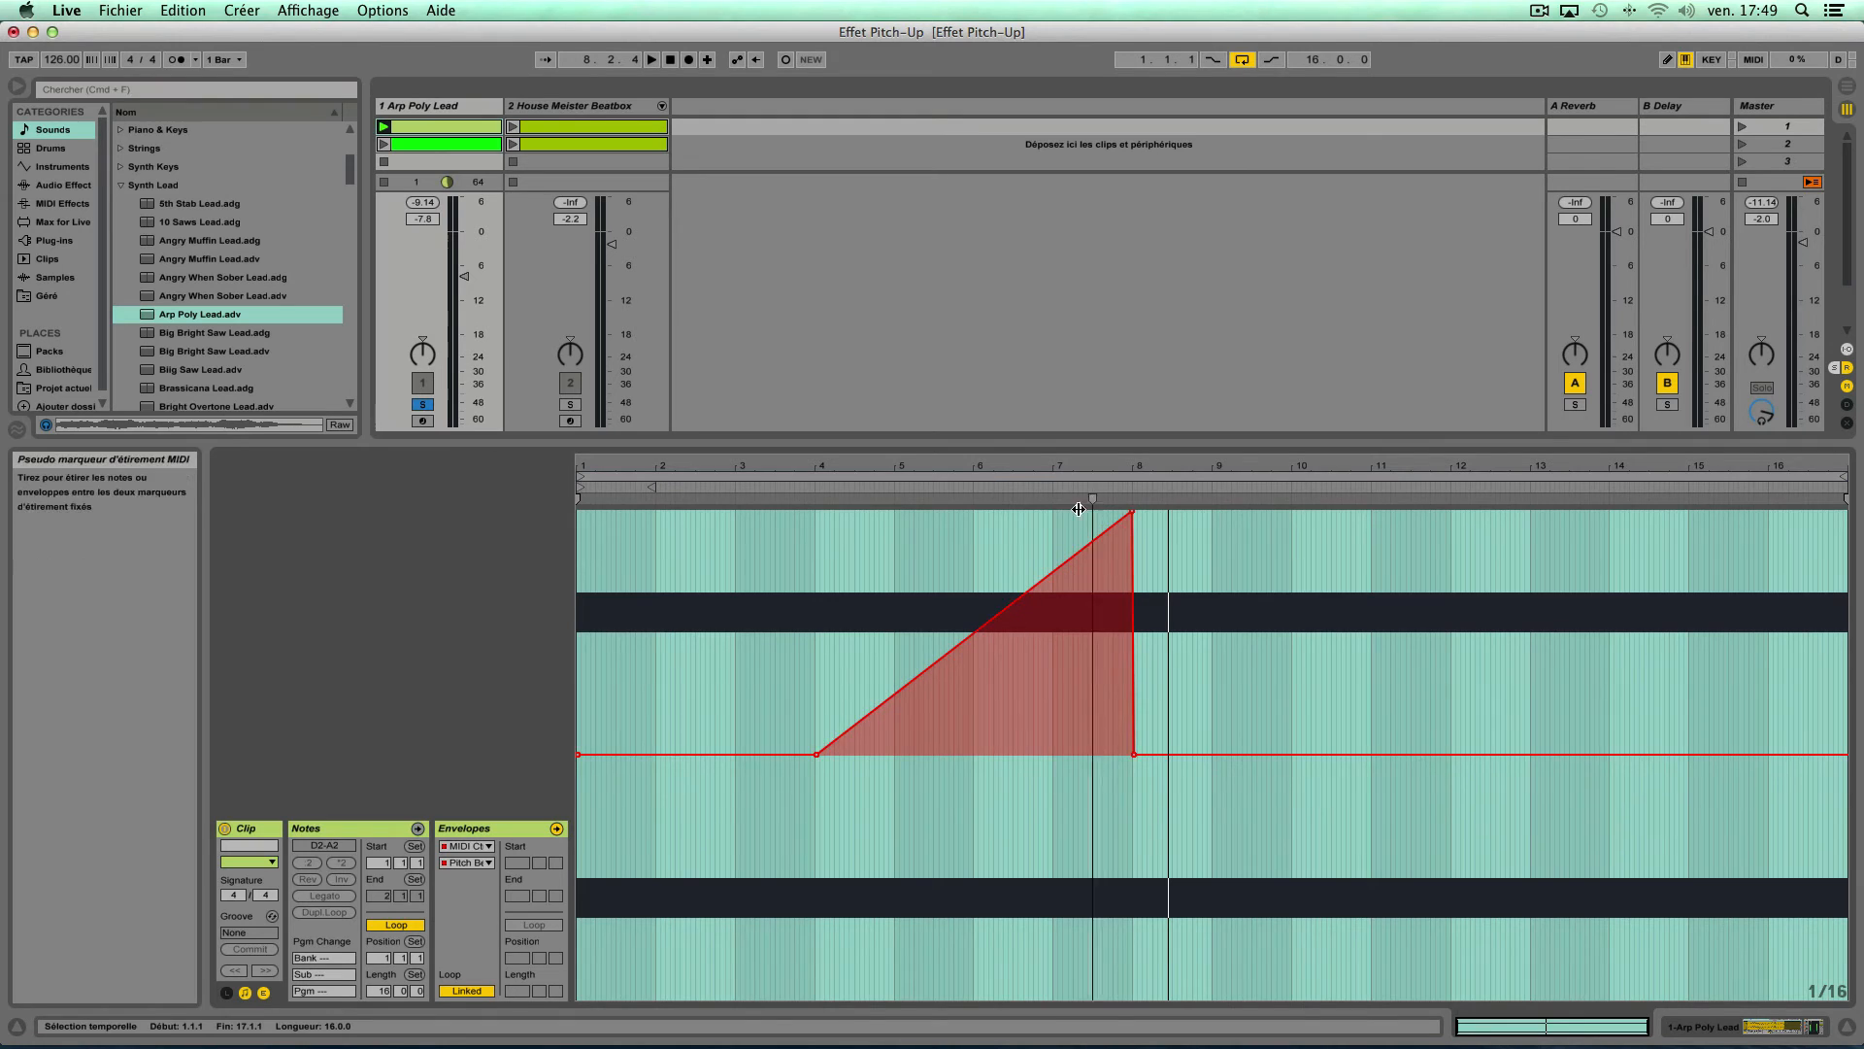
left_click(383, 128)
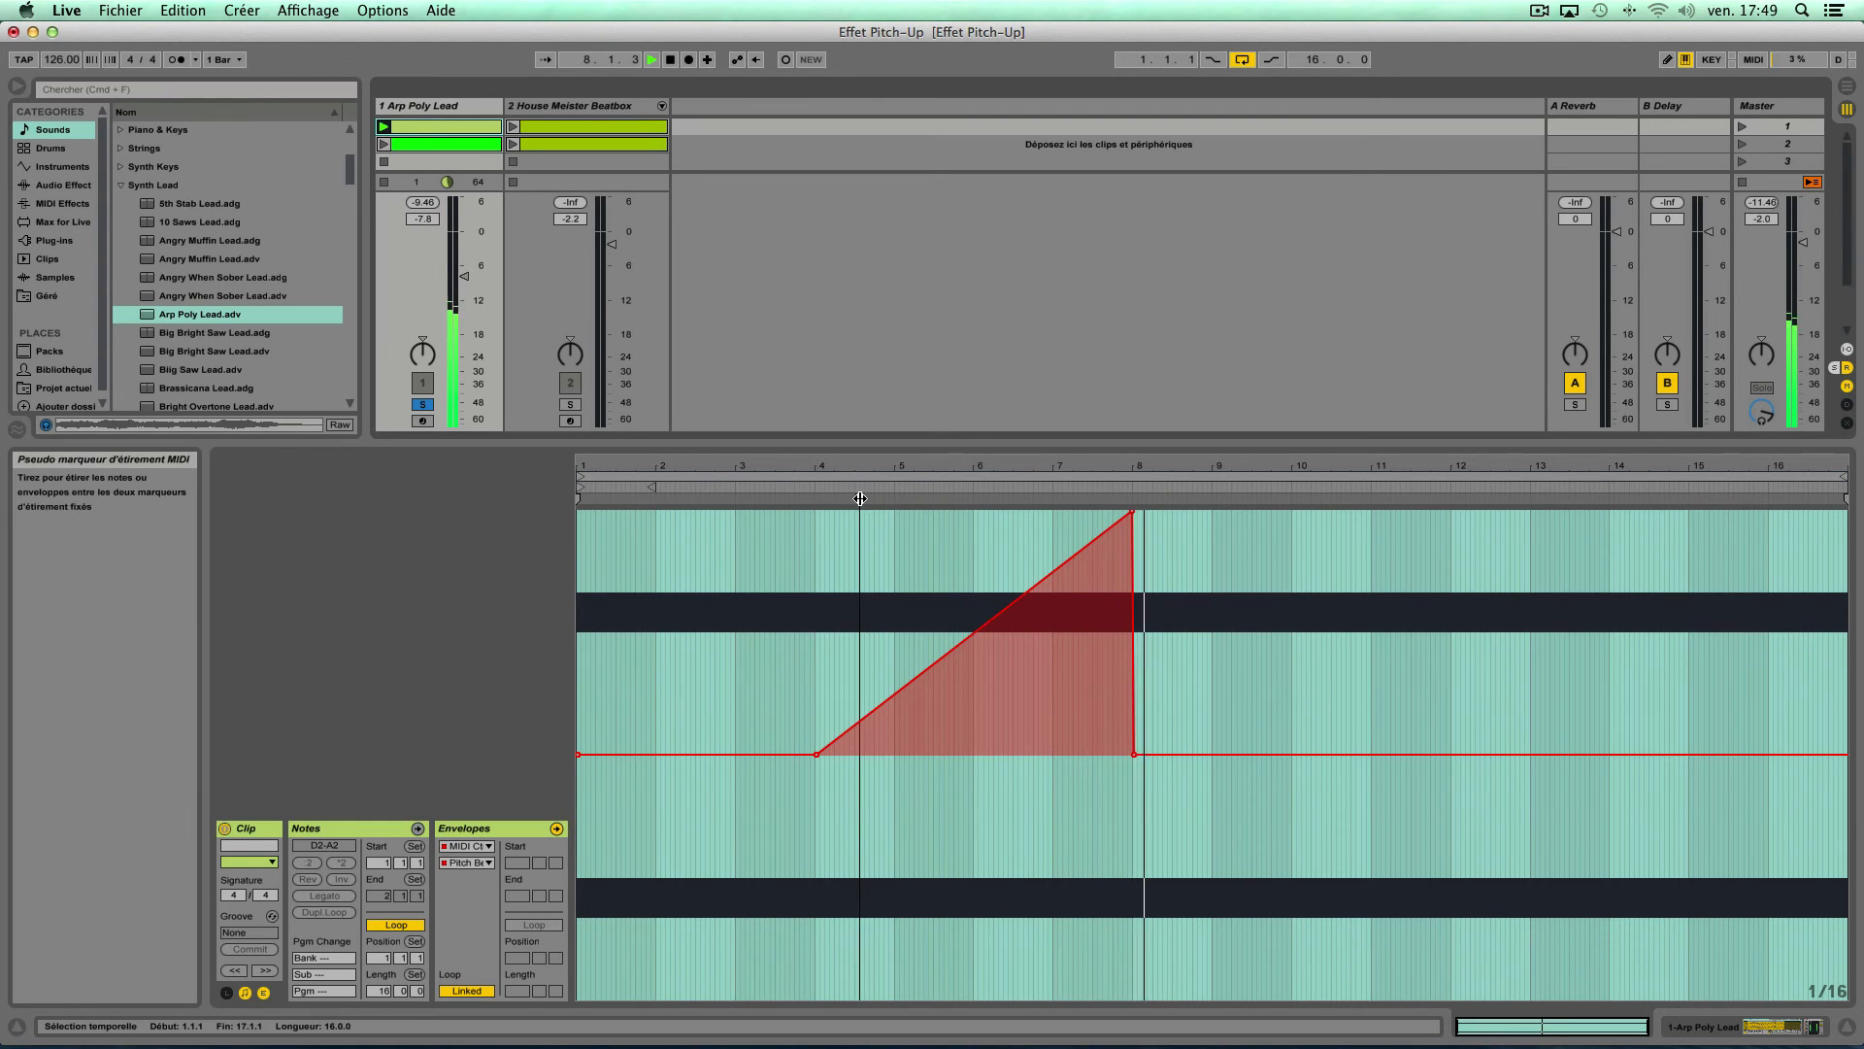
key("space")
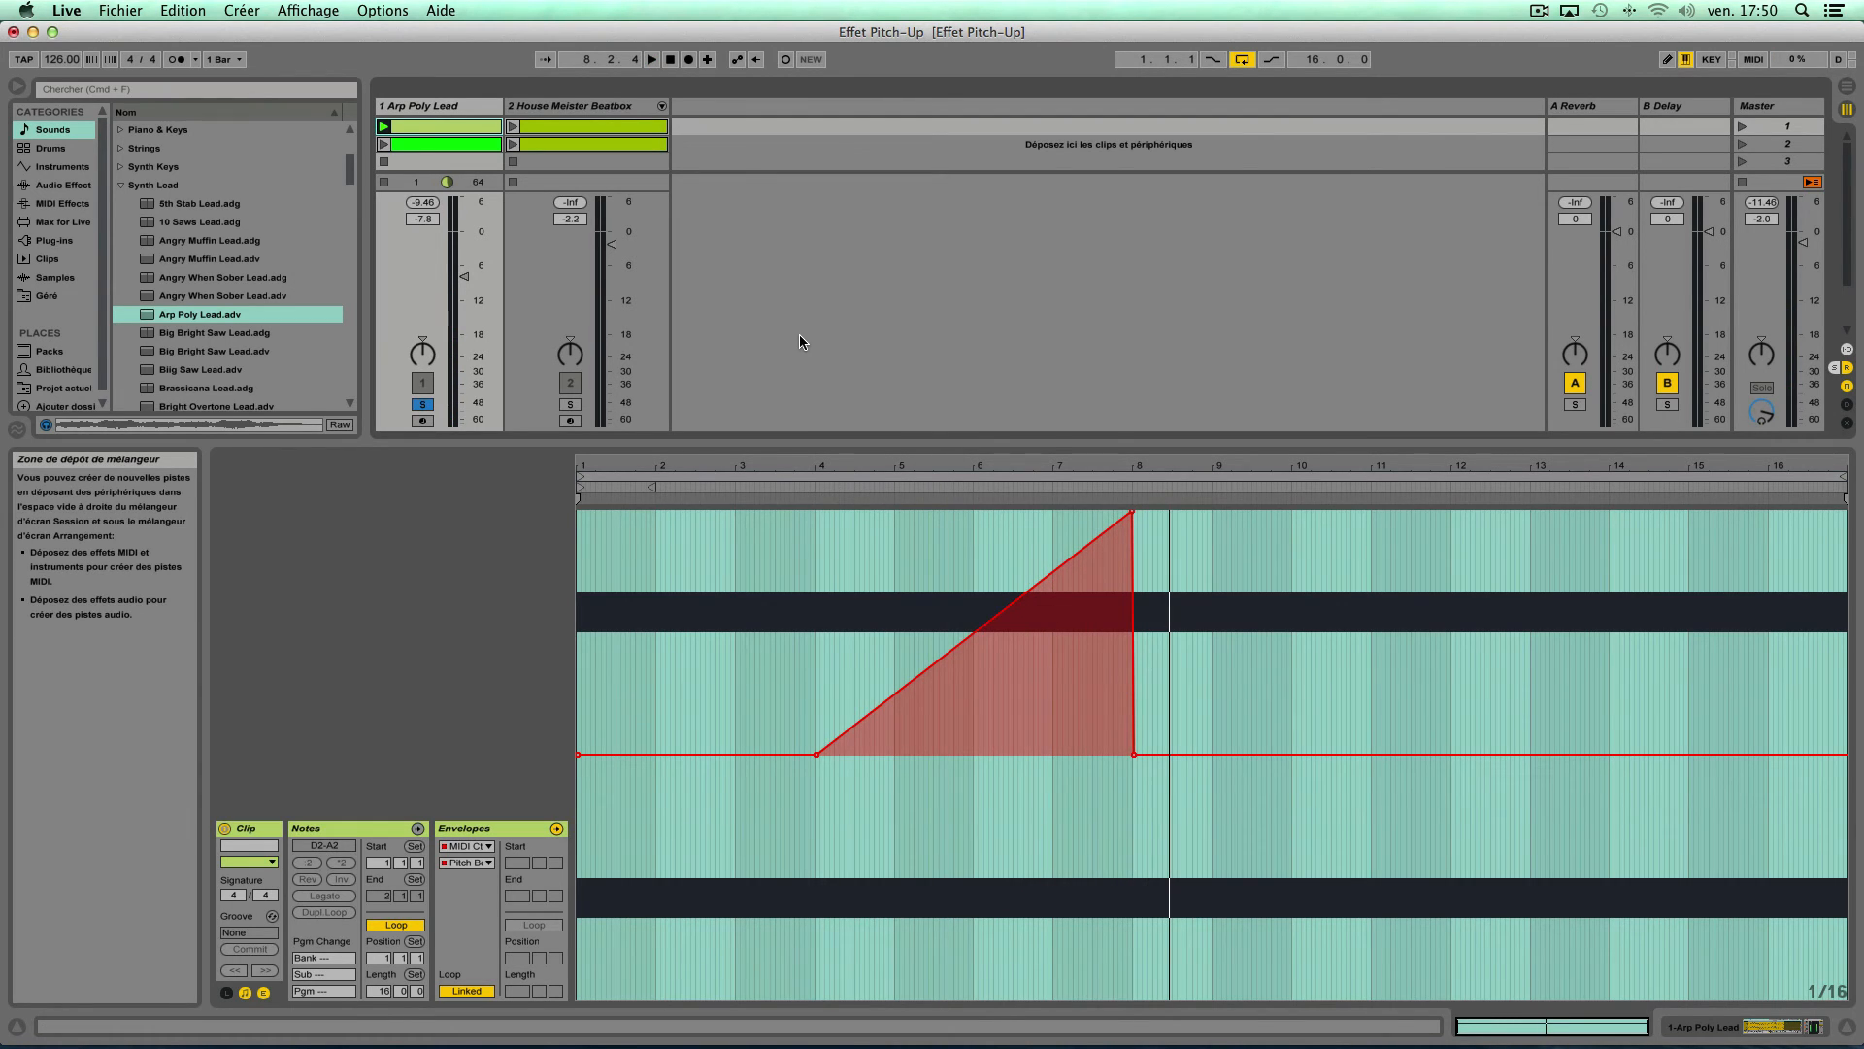